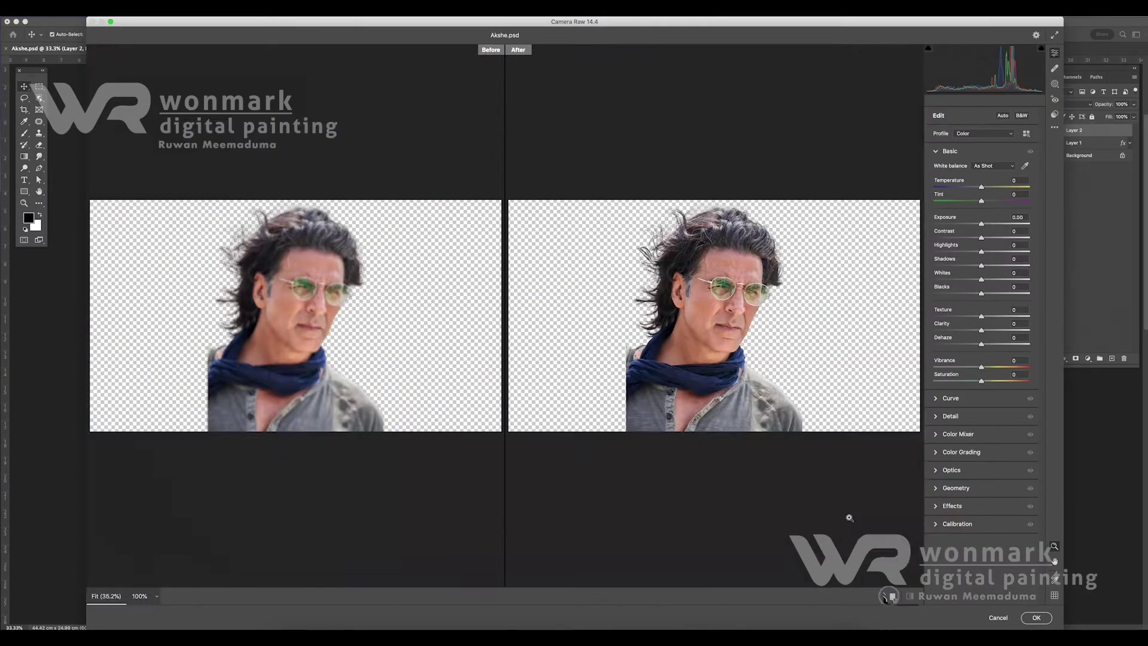
- Raise Contrast, Vibrance and Clarity in Camera Raw, then move Layer 2 copy below Layer 1
{"action": "left_click", "coordinate": [850, 518]}
{"action": "left_click_drag", "start_coordinate": [981, 367], "coordinate": [992, 367]}
{"action": "left_click_drag", "start_coordinate": [981, 237], "coordinate": [989, 238]}
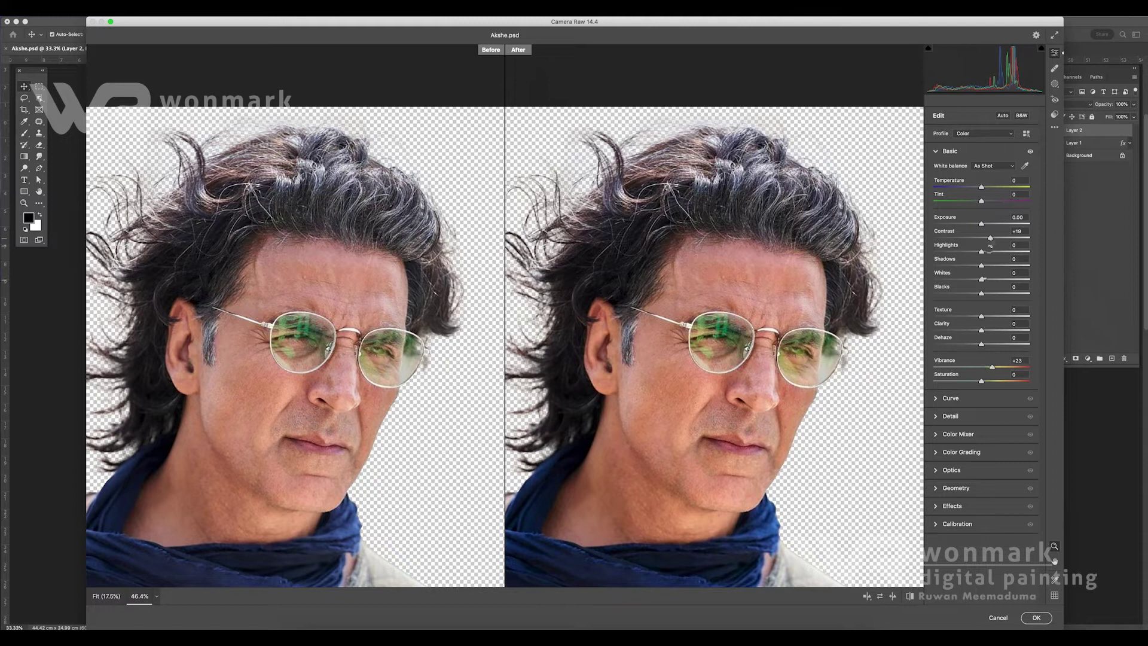
{"action": "left_click_drag", "start_coordinate": [988, 332], "coordinate": [989, 333]}
{"action": "left_click", "coordinate": [1036, 618]}
{"action": "mouse_move", "coordinate": [1073, 130]}
{"action": "left_mouse_down"}
{"action": "mouse_move", "coordinate": [1111, 358]}
{"action": "mouse_move", "coordinate": [1085, 163]}
{"action": "left_mouse_up"}
- Place Layer 2 copy below Layer 1 and save the document
{"action": "left_click", "coordinate": [1073, 142]}
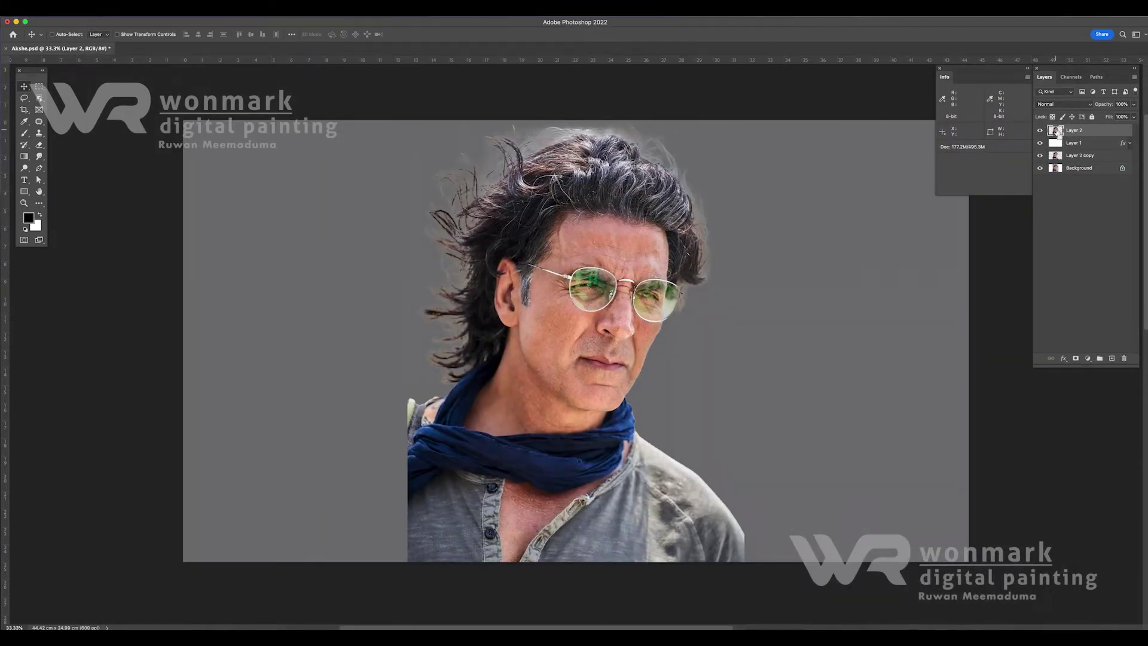
{"action": "key", "text": "ctrl+s"}
{"action": "left_click", "coordinate": [684, 295]}
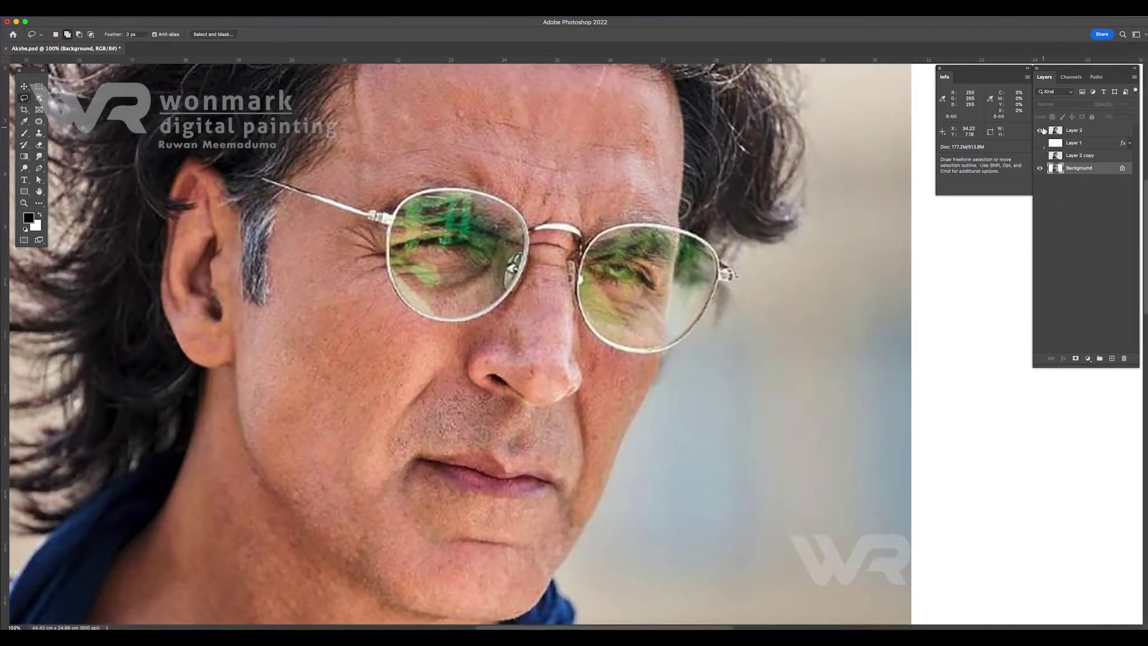
- Lasso the right lens edge on the original photo and copy it onto new Layer 3
{"action": "left_click", "coordinate": [1040, 131]}
{"action": "left_click_drag", "start_coordinate": [694, 228], "coordinate": [666, 359]}
{"action": "key", "text": "ctrl+j"}
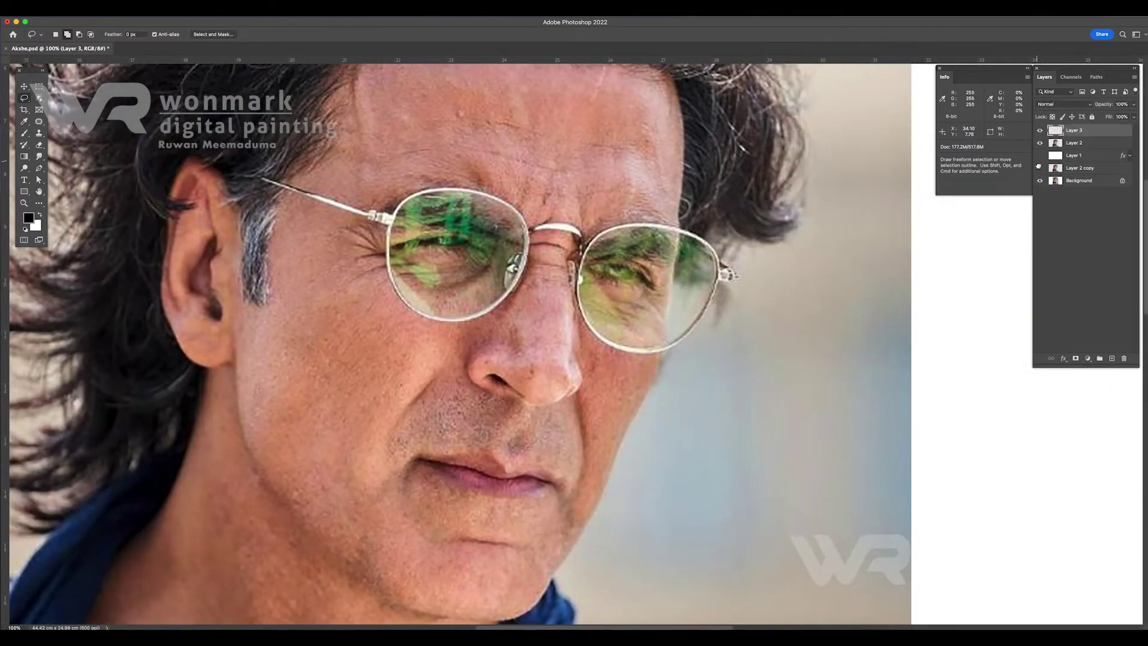
{"action": "left_click_drag", "start_coordinate": [1040, 143], "coordinate": [1040, 156]}
- Delete the stray area below the right lens and around the neck from Layer 2
{"action": "left_click", "coordinate": [1040, 131]}
{"action": "left_click", "coordinate": [1074, 143]}
{"action": "left_click_drag", "start_coordinate": [688, 339], "coordinate": [720, 335]}
{"action": "left_click", "coordinate": [1040, 130]}
{"action": "scroll", "coordinate": [692, 300], "scroll_direction": "up", "scroll_amount": 1}
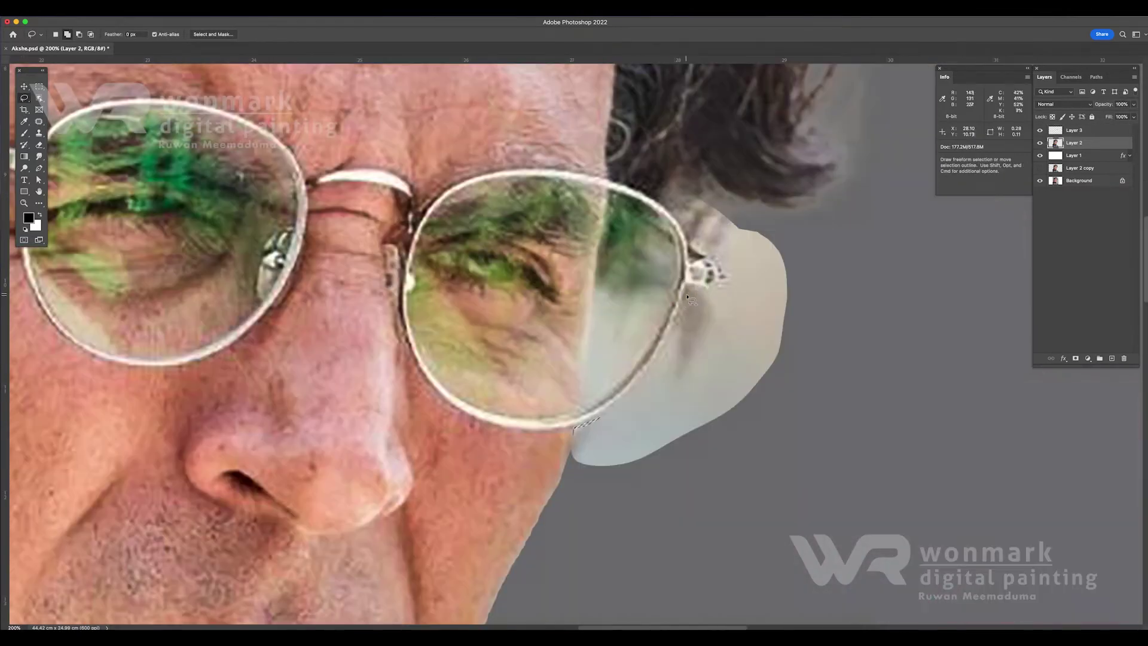
{"action": "left_click_drag", "start_coordinate": [639, 383], "coordinate": [670, 296]}
{"action": "key", "text": "Delete"}
{"action": "key", "text": "ctrl+d"}
- Erase the excess around the Layer 3 glasses-arm patch
{"action": "left_click", "coordinate": [1074, 130]}
{"action": "key", "text": "e"}
{"action": "left_click", "coordinate": [1040, 143]}
{"action": "left_click", "coordinate": [1040, 142]}
{"action": "mouse_move", "coordinate": [607, 227]}
{"action": "left_mouse_down"}
{"action": "mouse_move", "coordinate": [621, 358]}
{"action": "mouse_move", "coordinate": [653, 336]}
{"action": "left_mouse_up"}
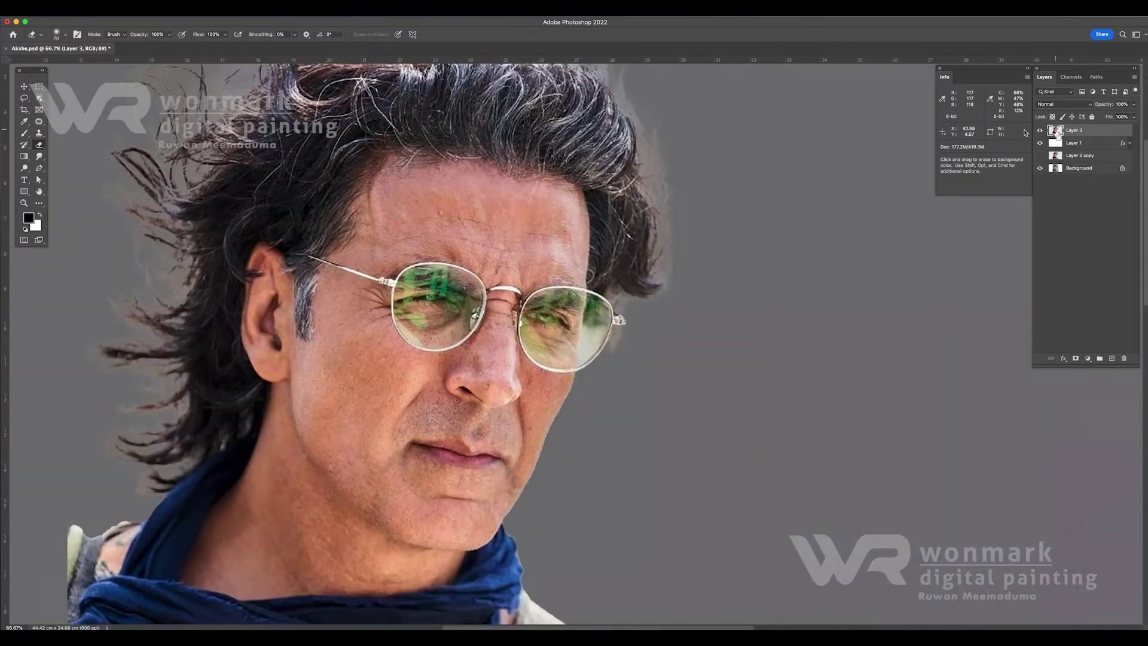
{"action": "key", "text": "ctrl+6"}
{"action": "left_click_drag", "start_coordinate": [619, 291], "coordinate": [622, 306]}
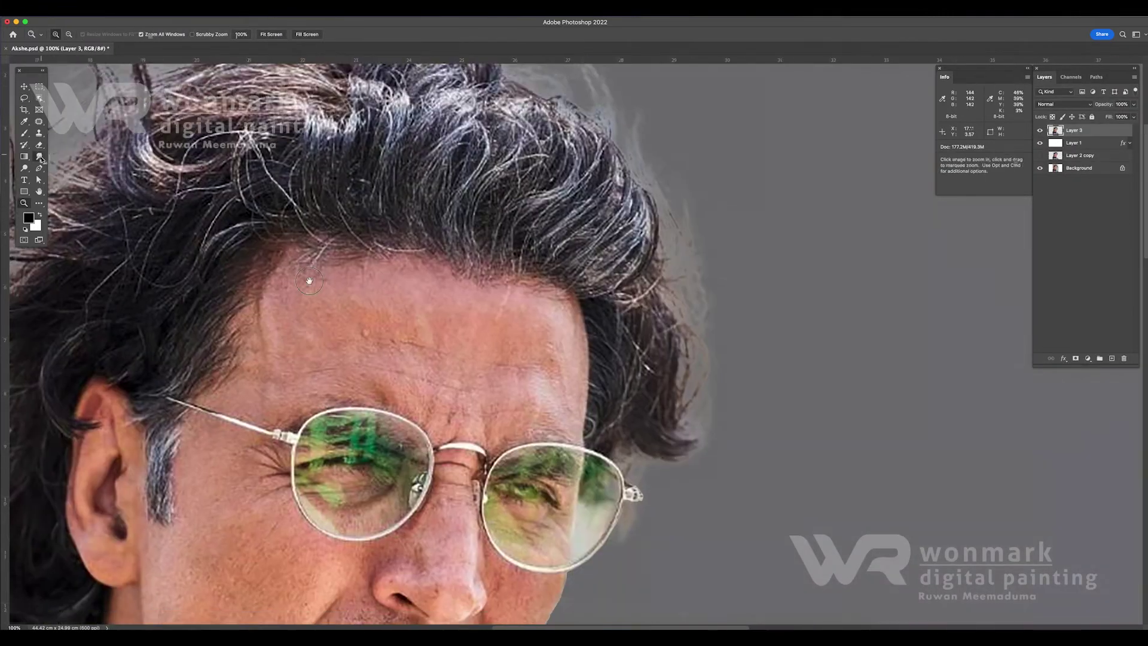
- Smudge the hairline, temple hair and forehead skin down to between the brows
{"action": "key", "text": "bracketright"}
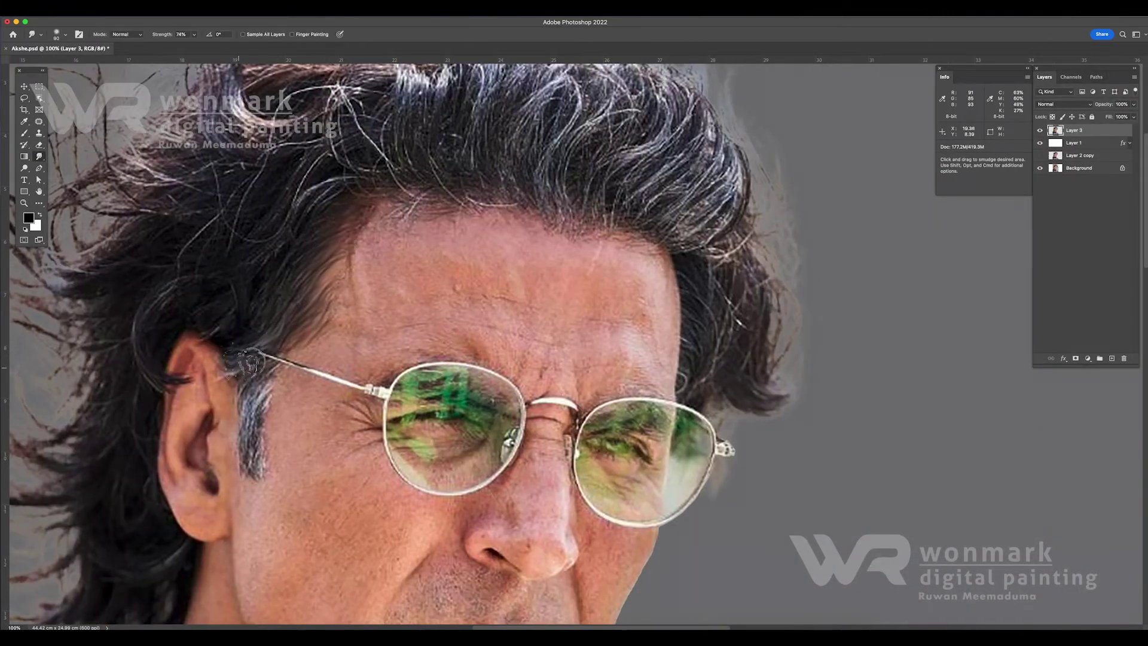
{"action": "left_click_drag", "start_coordinate": [394, 209], "coordinate": [460, 197]}
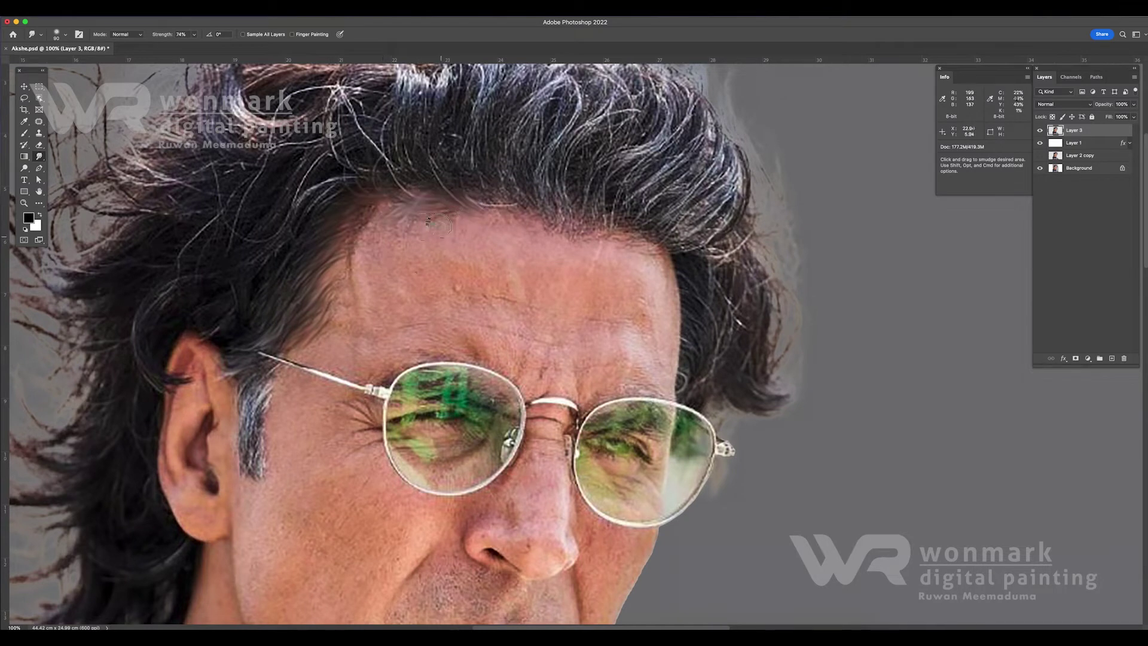
{"action": "left_click_drag", "start_coordinate": [358, 240], "coordinate": [350, 263]}
{"action": "key", "text": "bracketright"}
{"action": "mouse_move", "coordinate": [518, 292]}
{"action": "left_mouse_down"}
{"action": "mouse_move", "coordinate": [673, 331]}
{"action": "mouse_move", "coordinate": [553, 317]}
{"action": "left_mouse_up"}
{"action": "key", "text": "bracketleft"}
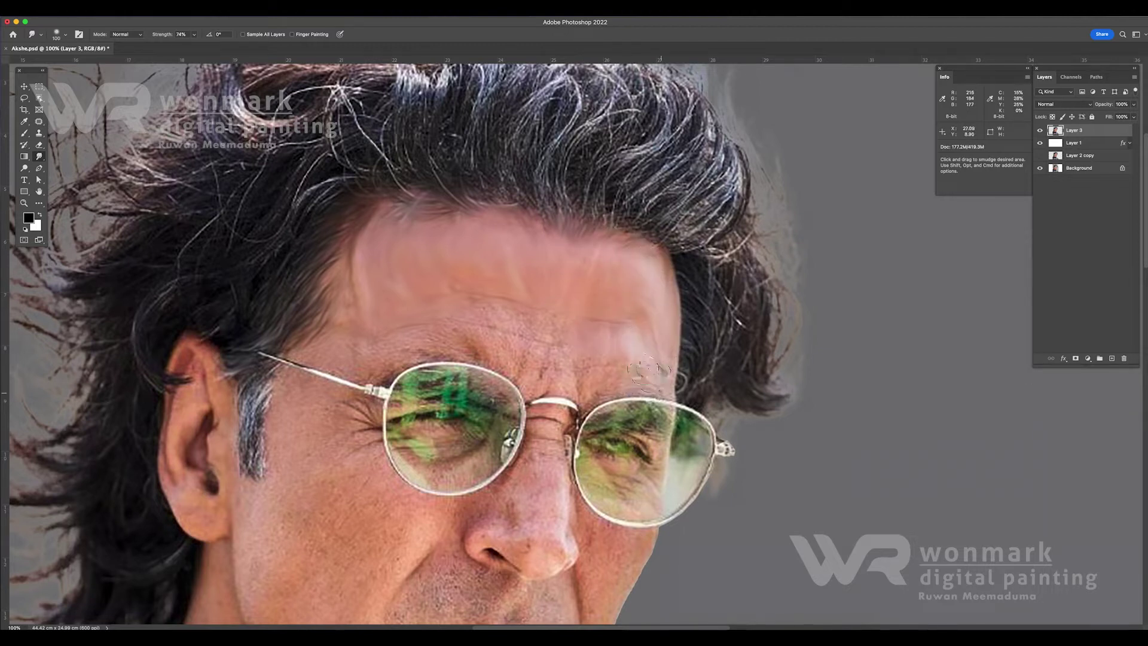
{"action": "left_click_drag", "start_coordinate": [520, 374], "coordinate": [574, 362]}
- Smudge away the forehead specks and blend the grey sideburn into the hair
{"action": "key", "text": "bracketleft"}
{"action": "left_click_drag", "start_coordinate": [529, 272], "coordinate": [429, 190]}
{"action": "key", "text": "bracketleft"}
{"action": "key", "text": "bracketleft"}
{"action": "scroll", "coordinate": [309, 292], "scroll_direction": "down", "scroll_amount": 3}
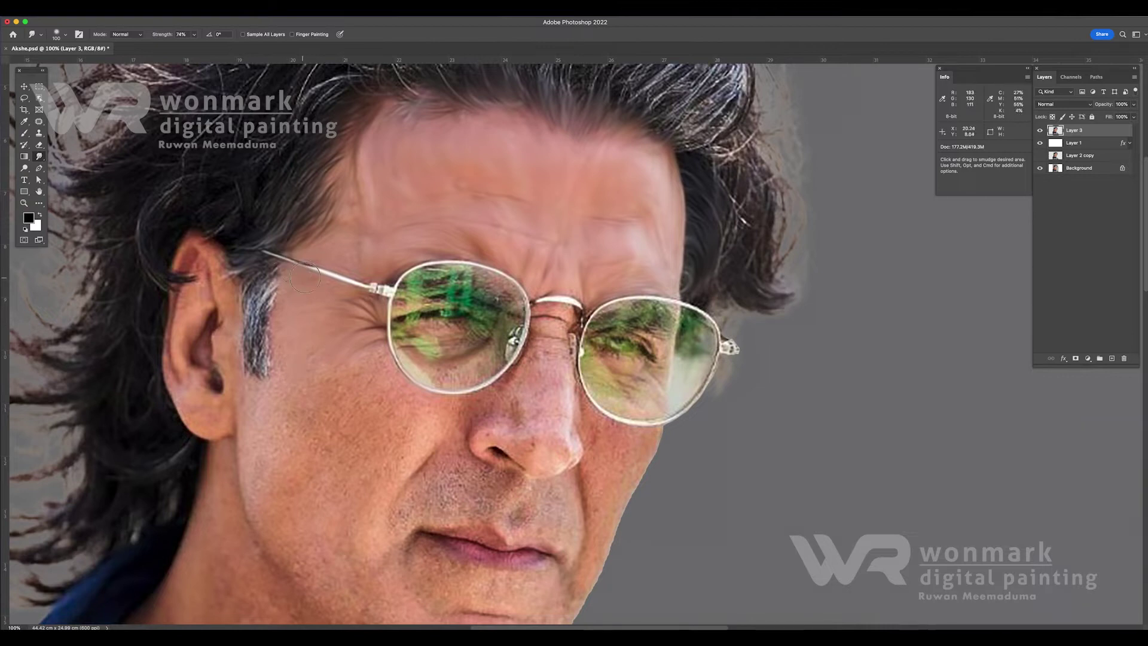
{"action": "key", "text": "bracketleft"}
{"action": "left_click_drag", "start_coordinate": [256, 297], "coordinate": [246, 338]}
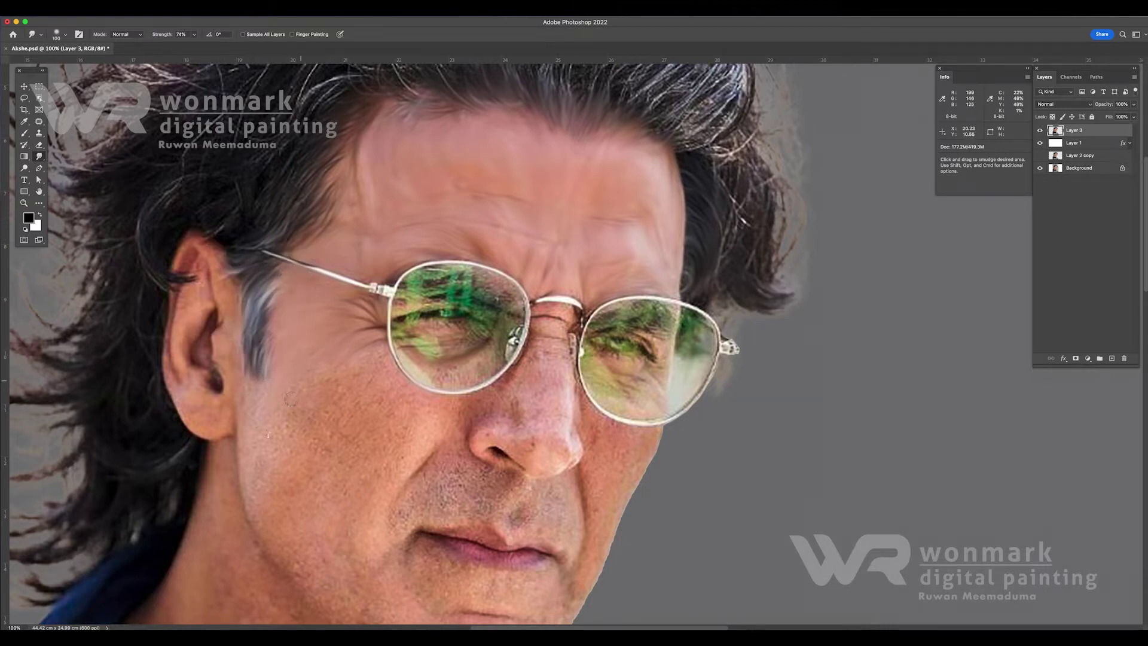
{"action": "key", "text": "bracketright"}
{"action": "key", "text": "bracketright"}
{"action": "key", "text": "bracketright"}
{"action": "scroll", "coordinate": [314, 439], "scroll_direction": "down", "scroll_amount": 3}
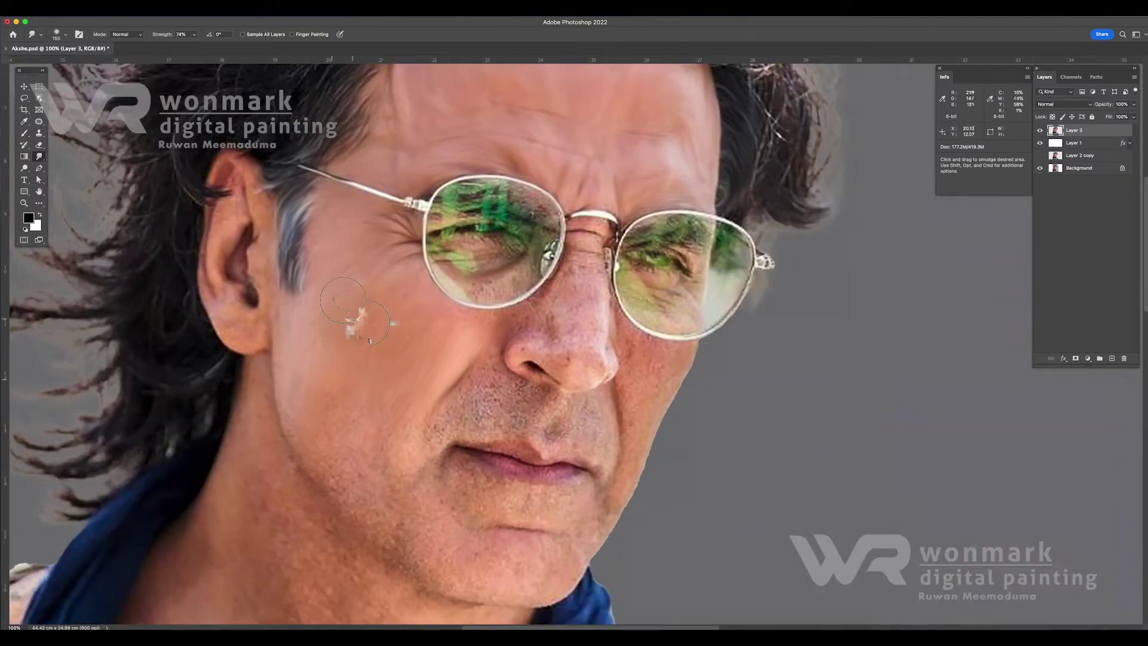
- Smudge the jawline, neck and chin smooth with a progressively larger brush
{"action": "left_click_drag", "start_coordinate": [290, 368], "coordinate": [319, 466]}
{"action": "scroll", "coordinate": [241, 547], "scroll_direction": "down", "scroll_amount": 3}
{"action": "key", "text": "bracketright"}
{"action": "mouse_move", "coordinate": [336, 533]}
{"action": "left_mouse_down"}
{"action": "mouse_move", "coordinate": [487, 508]}
{"action": "mouse_move", "coordinate": [366, 554]}
{"action": "mouse_move", "coordinate": [395, 505]}
{"action": "mouse_move", "coordinate": [333, 440]}
{"action": "left_mouse_up"}
{"action": "key", "text": "bracketright"}
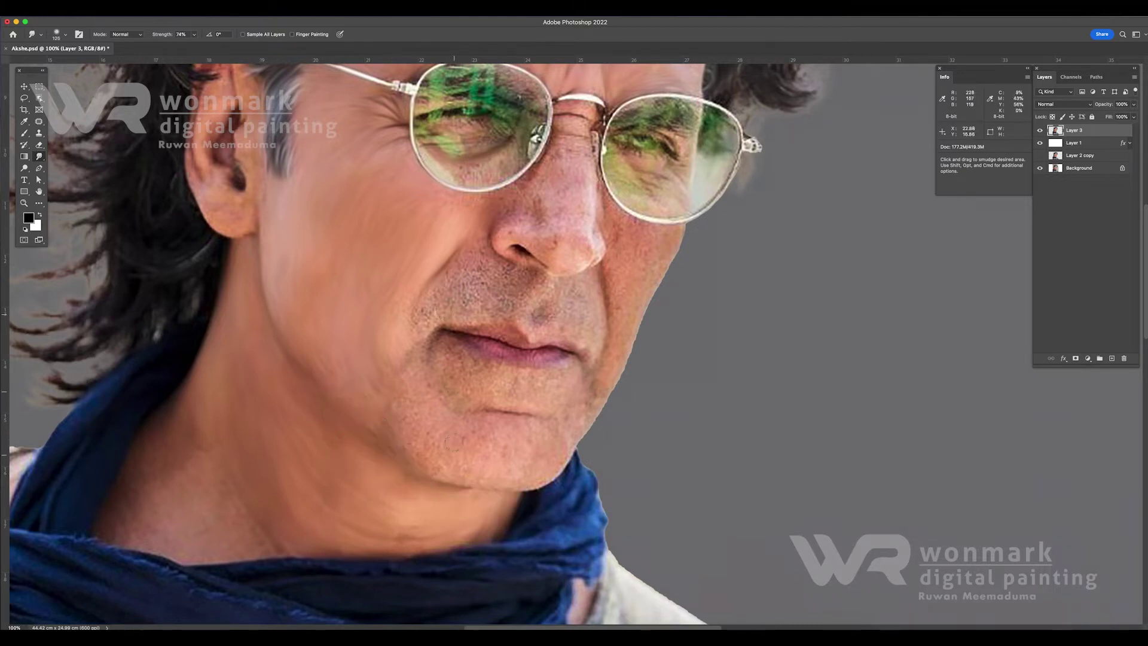
{"action": "mouse_move", "coordinate": [502, 413]}
{"action": "left_mouse_down"}
{"action": "mouse_move", "coordinate": [538, 479]}
{"action": "mouse_move", "coordinate": [426, 412]}
{"action": "mouse_move", "coordinate": [440, 472]}
{"action": "left_mouse_up"}
- Reload the portrait selection and smooth the skin below the nose and lip
{"action": "key", "text": "ctrl+shift+d"}
{"action": "mouse_move", "coordinate": [514, 270]}
{"action": "left_mouse_down"}
{"action": "mouse_move", "coordinate": [489, 276]}
{"action": "mouse_move", "coordinate": [589, 356]}
{"action": "left_mouse_up"}
{"action": "left_click_drag", "start_coordinate": [452, 355], "coordinate": [496, 389]}
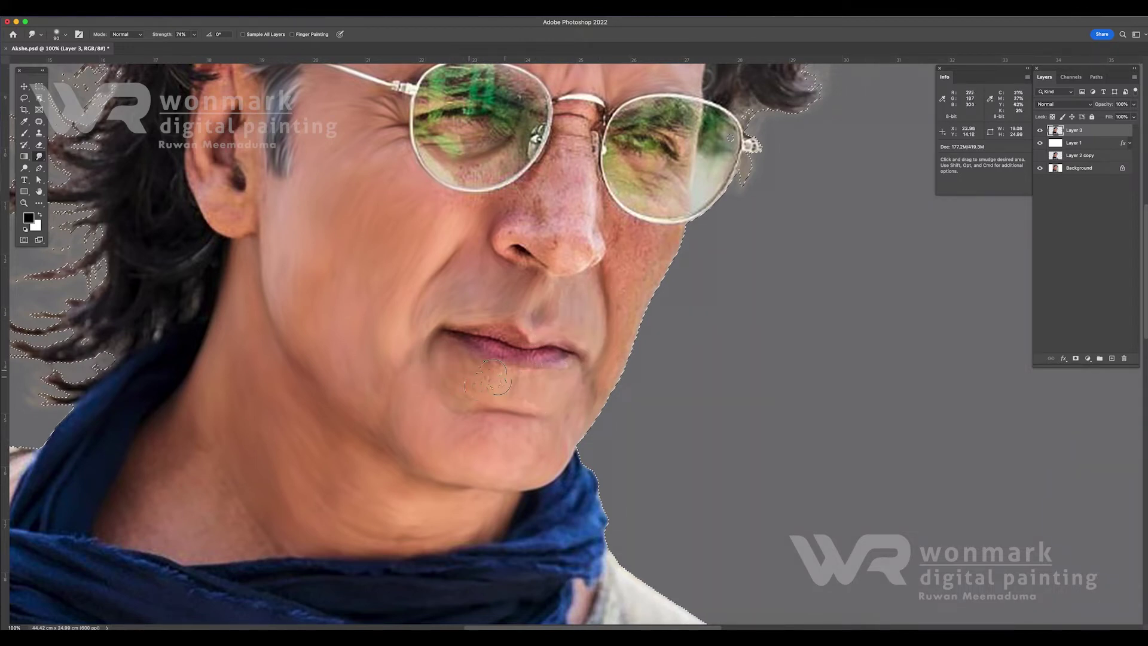
{"action": "scroll", "coordinate": [566, 415], "scroll_direction": "up", "scroll_amount": 3}
{"action": "scroll", "coordinate": [567, 415], "scroll_direction": "right", "scroll_amount": 2}
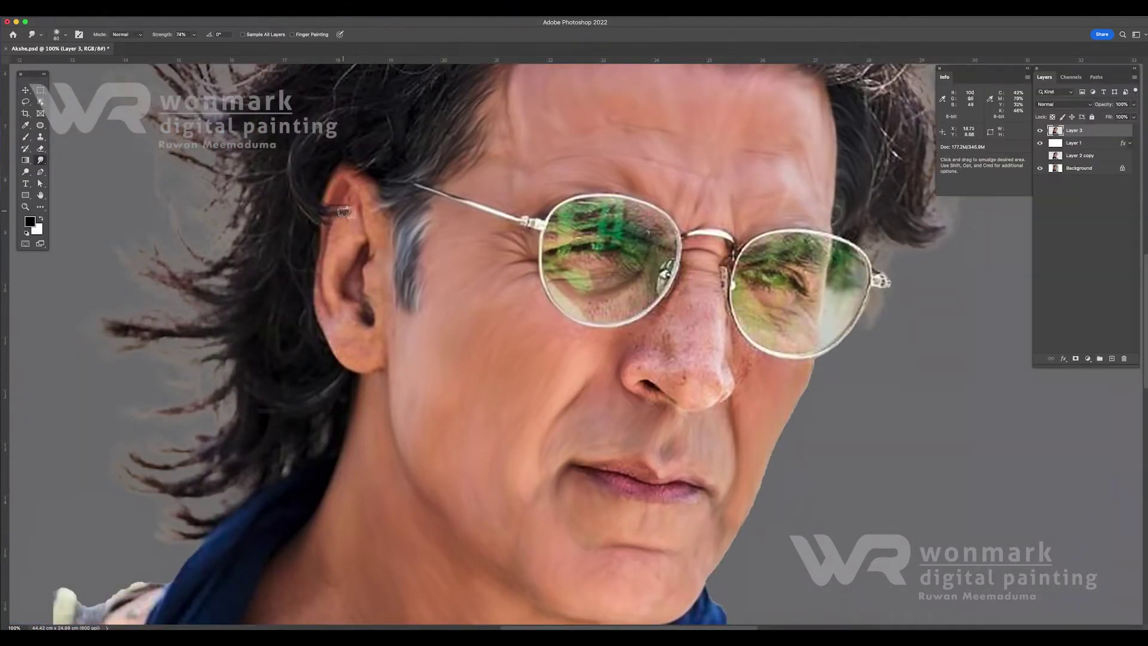
- Smudge the ear and hair above it, raising Smudge Strength to about 83%
{"action": "left_click_drag", "start_coordinate": [343, 211], "coordinate": [326, 191]}
{"action": "mouse_move", "coordinate": [374, 268]}
{"action": "left_mouse_down"}
{"action": "mouse_move", "coordinate": [350, 300]}
{"action": "mouse_move", "coordinate": [321, 253]}
{"action": "left_mouse_up"}
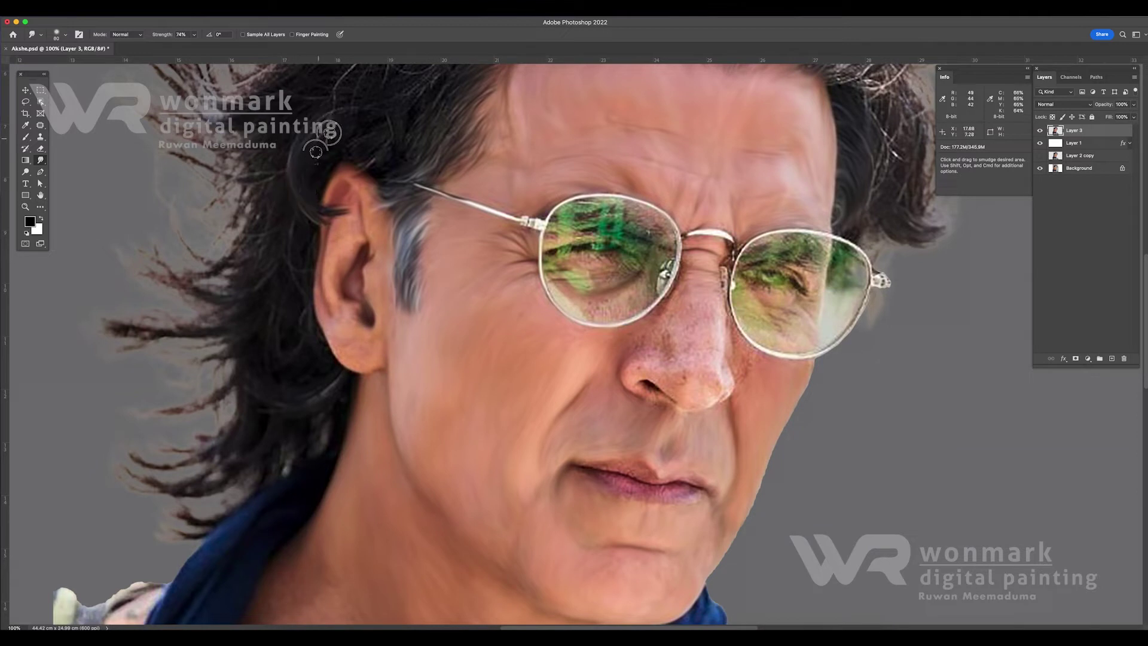
{"action": "left_click", "coordinate": [193, 34]}
{"action": "left_click_drag", "start_coordinate": [197, 48], "coordinate": [201, 48]}
{"action": "left_click_drag", "start_coordinate": [357, 217], "coordinate": [349, 313]}
- Smooth the nose tip and soften the upper and lower lens rims
{"action": "scroll", "coordinate": [361, 383], "scroll_direction": "right", "scroll_amount": 5}
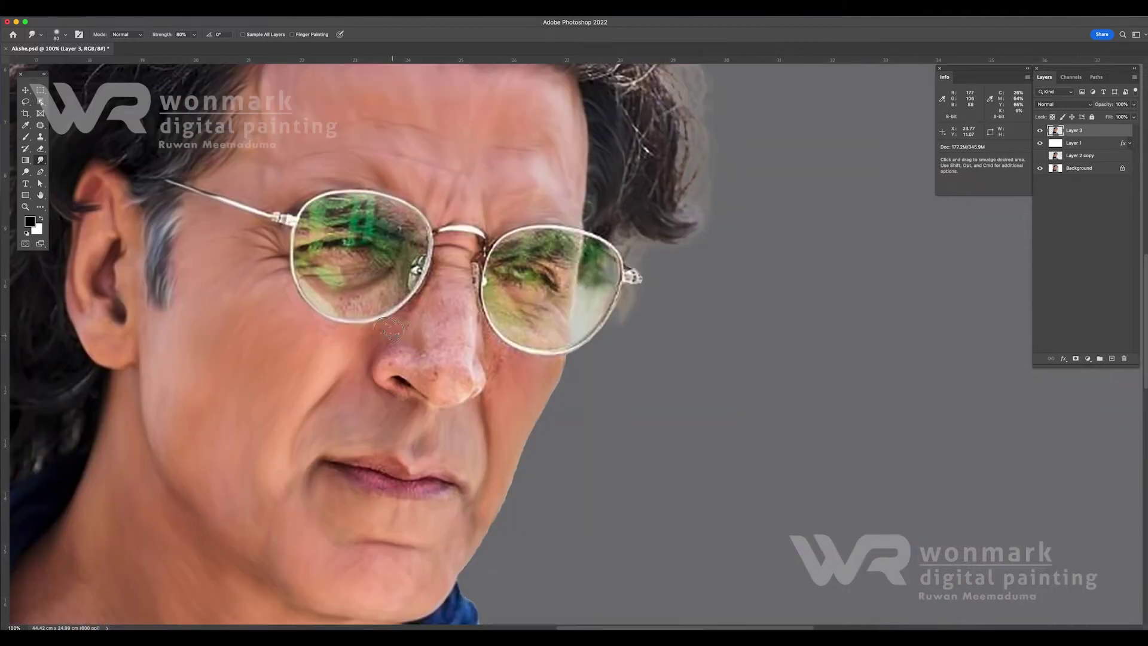
{"action": "scroll", "coordinate": [390, 386], "scroll_direction": "left", "scroll_amount": 1}
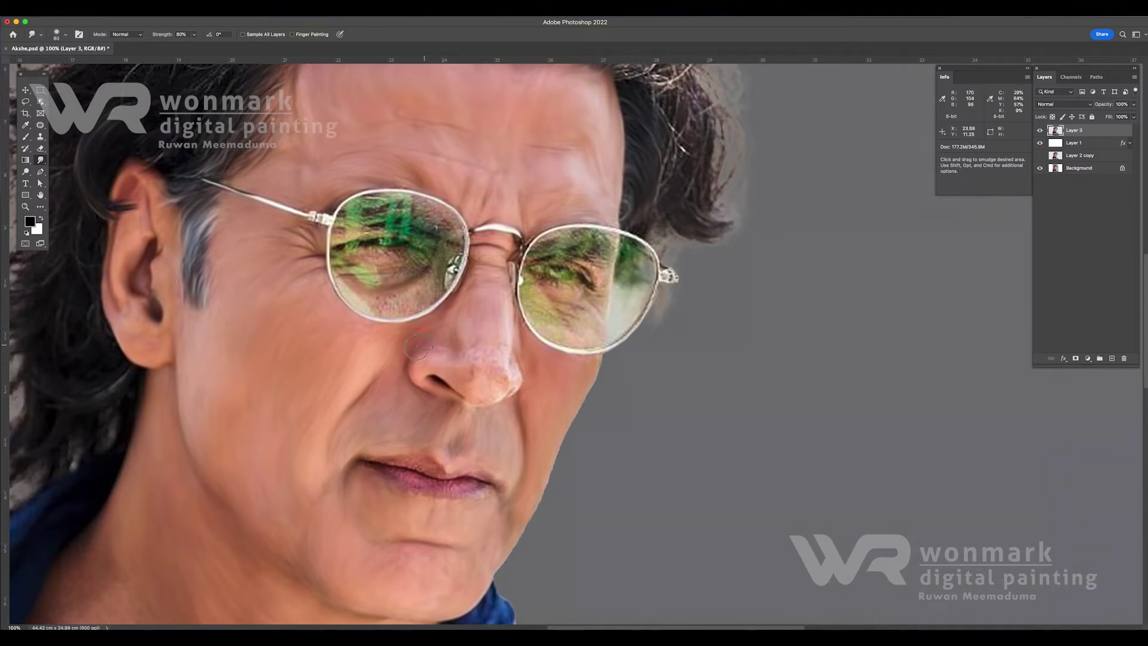
{"action": "left_click_drag", "start_coordinate": [466, 353], "coordinate": [486, 376]}
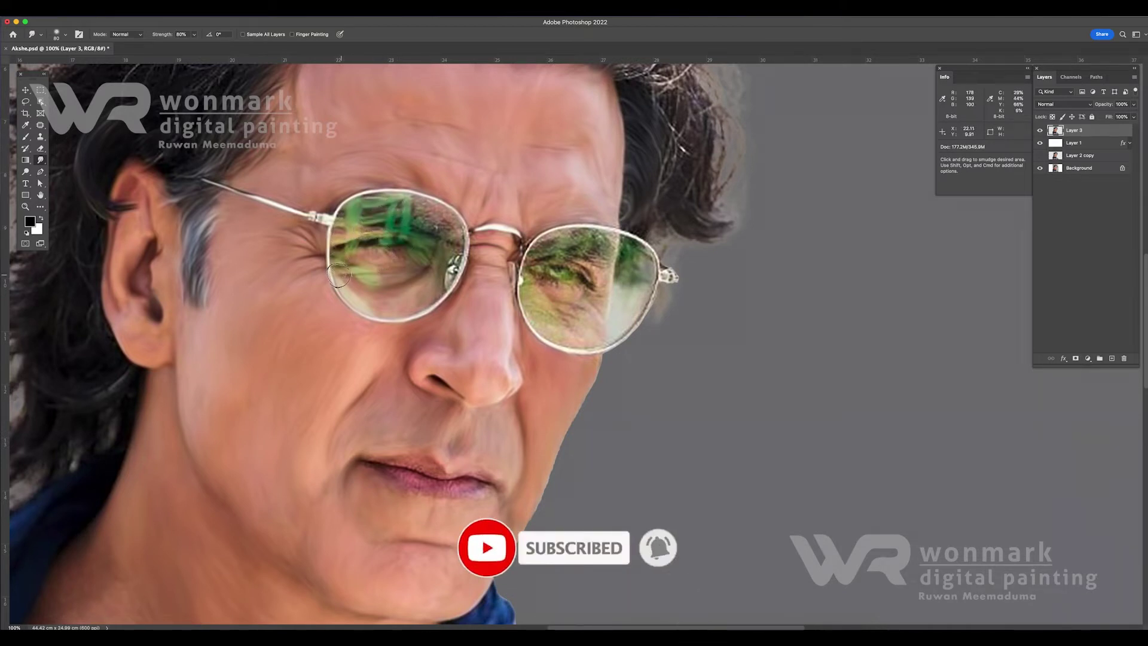
{"action": "left_click_drag", "start_coordinate": [457, 209], "coordinate": [465, 232]}
{"action": "key", "text": "bracketright"}
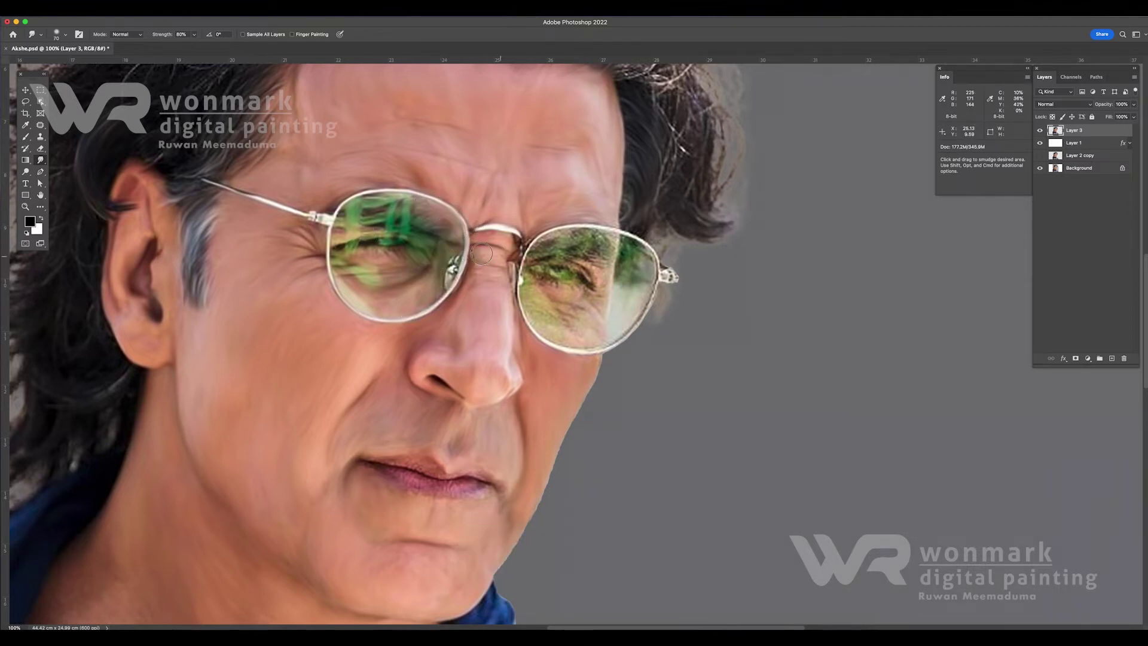
{"action": "mouse_move", "coordinate": [619, 238]}
{"action": "left_mouse_down"}
{"action": "mouse_move", "coordinate": [628, 258]}
{"action": "mouse_move", "coordinate": [589, 281]}
{"action": "mouse_move", "coordinate": [519, 294]}
{"action": "left_mouse_up"}
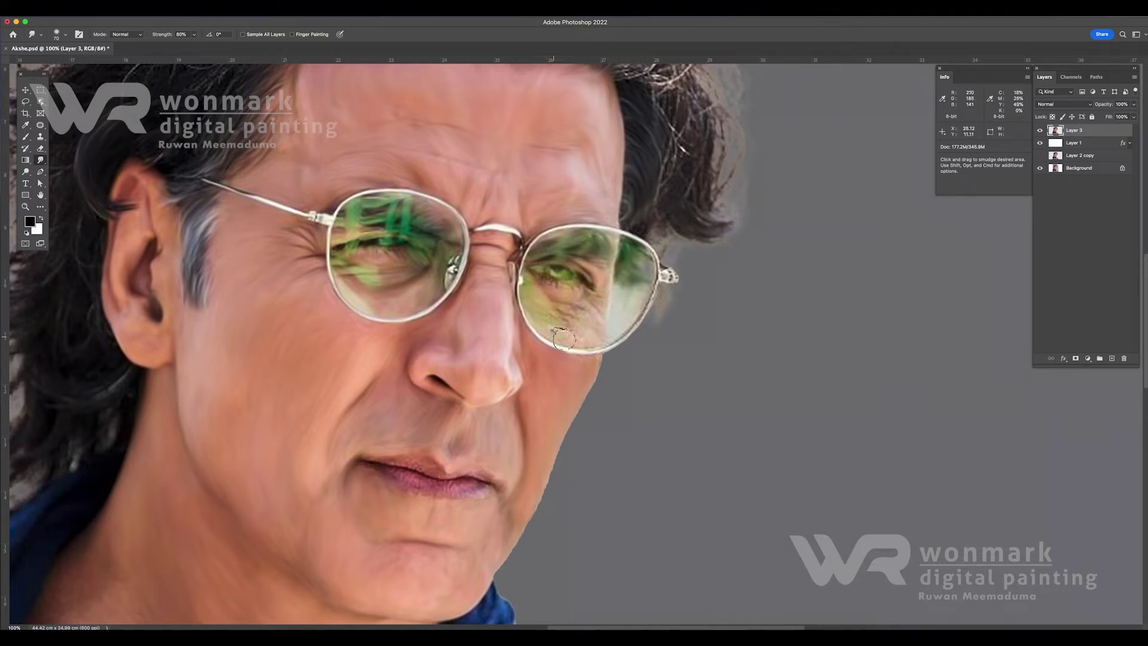
{"action": "left_click_drag", "start_coordinate": [660, 317], "coordinate": [635, 293]}
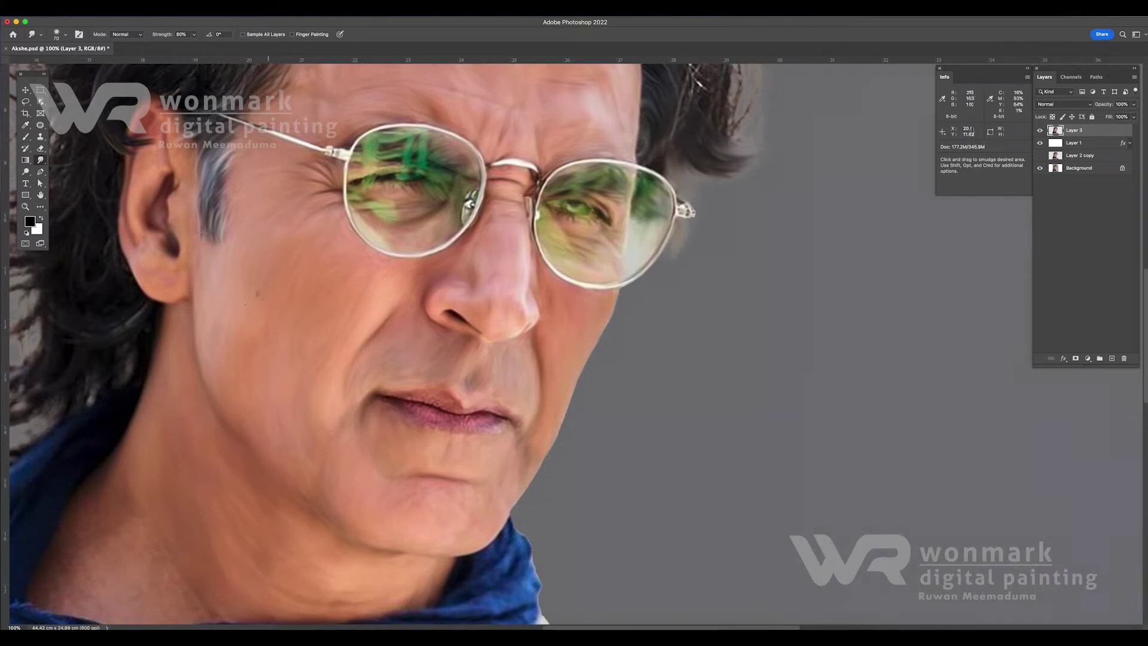
- Smooth the upper lip line and smudge away the chin's dark specks
{"action": "left_click_drag", "start_coordinate": [437, 398], "coordinate": [441, 404]}
{"action": "left_click_drag", "start_coordinate": [373, 472], "coordinate": [418, 472]}
{"action": "key", "text": "bracketright"}
{"action": "key", "text": "bracketright"}
{"action": "scroll", "coordinate": [223, 329], "scroll_direction": "up", "scroll_amount": 5}
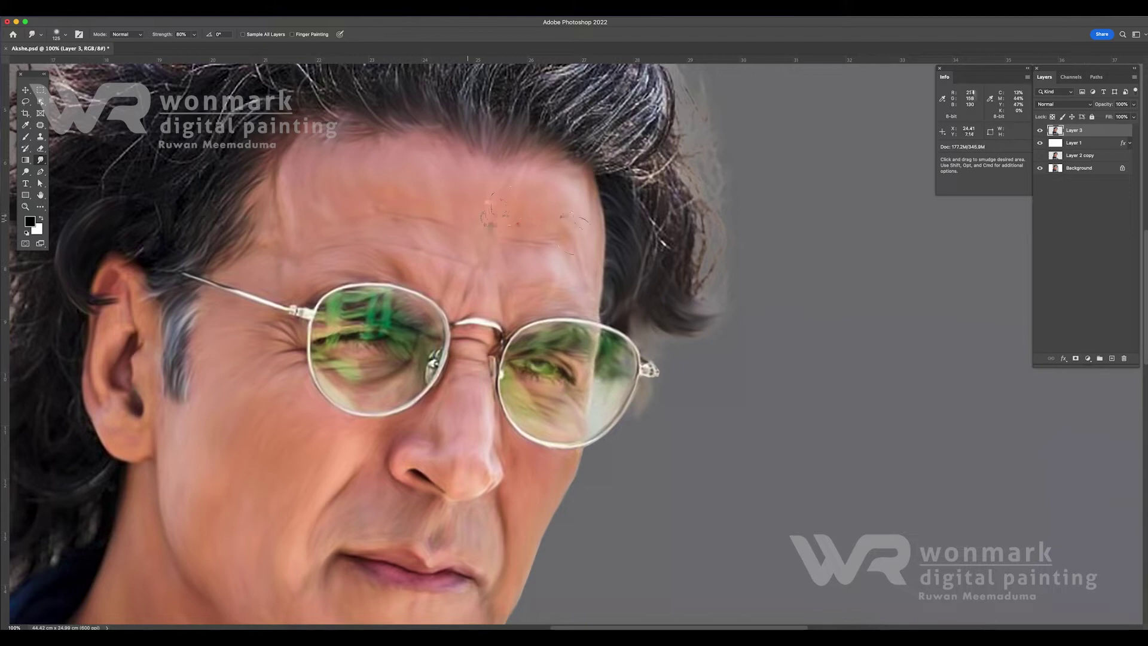
{"action": "scroll", "coordinate": [496, 209], "scroll_direction": "down", "scroll_amount": 3}
- Smear the hair wisps left of and beside the ear into strands
{"action": "key", "text": "e"}
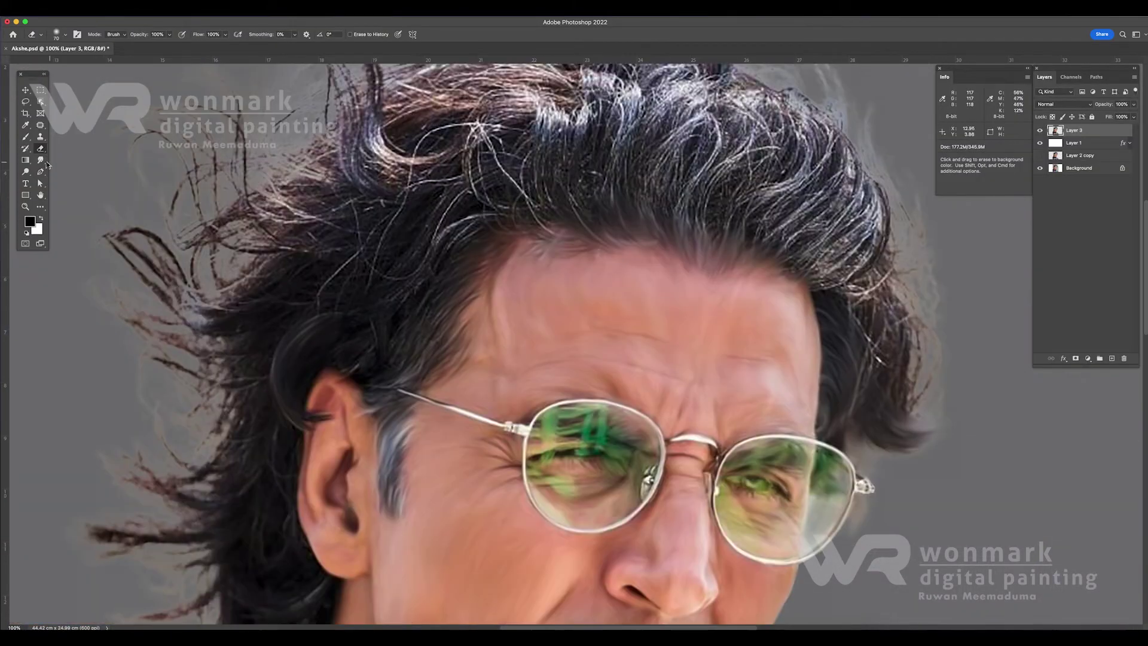
{"action": "key", "text": "r"}
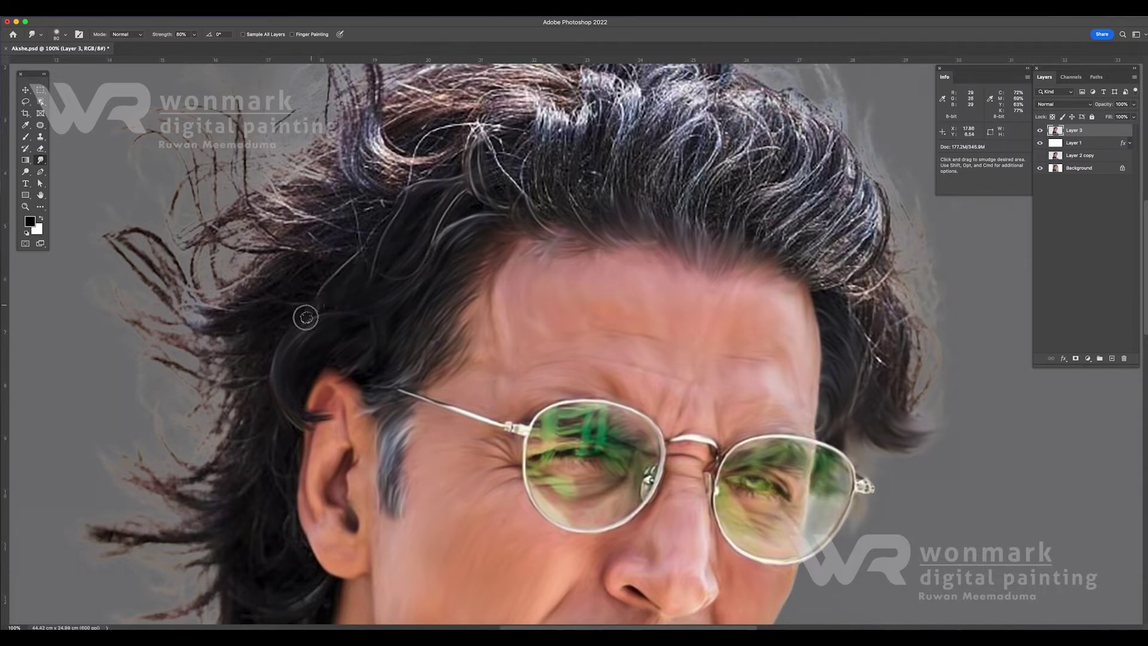
{"action": "scroll", "coordinate": [289, 429], "scroll_direction": "down", "scroll_amount": 3}
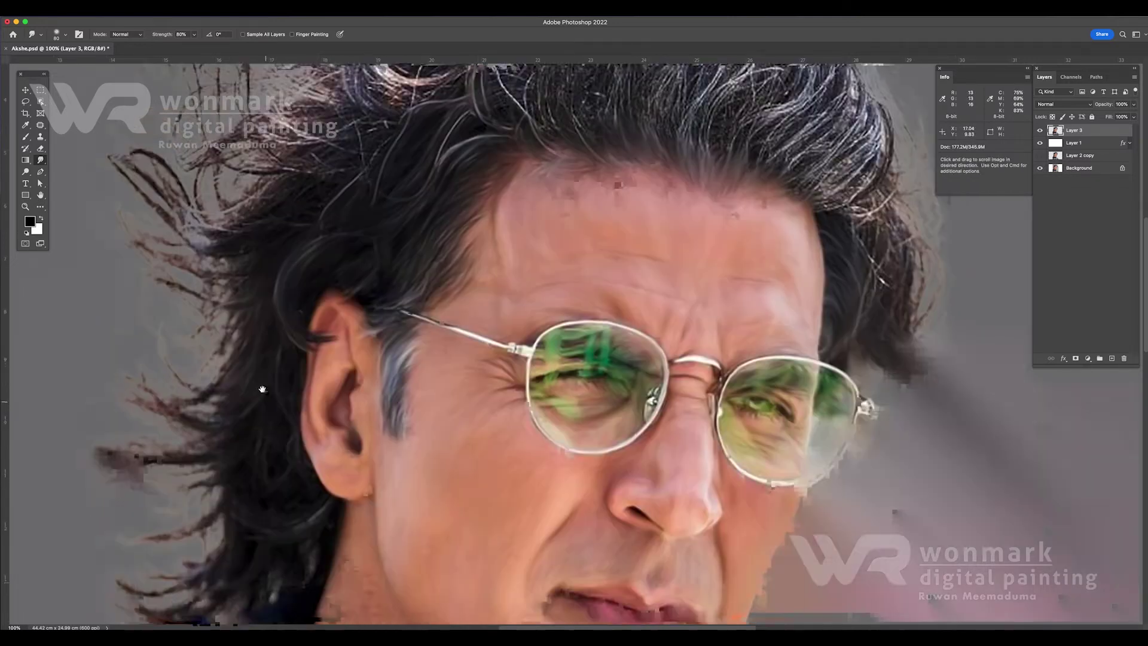
{"action": "scroll", "coordinate": [264, 387], "scroll_direction": "down", "scroll_amount": 1}
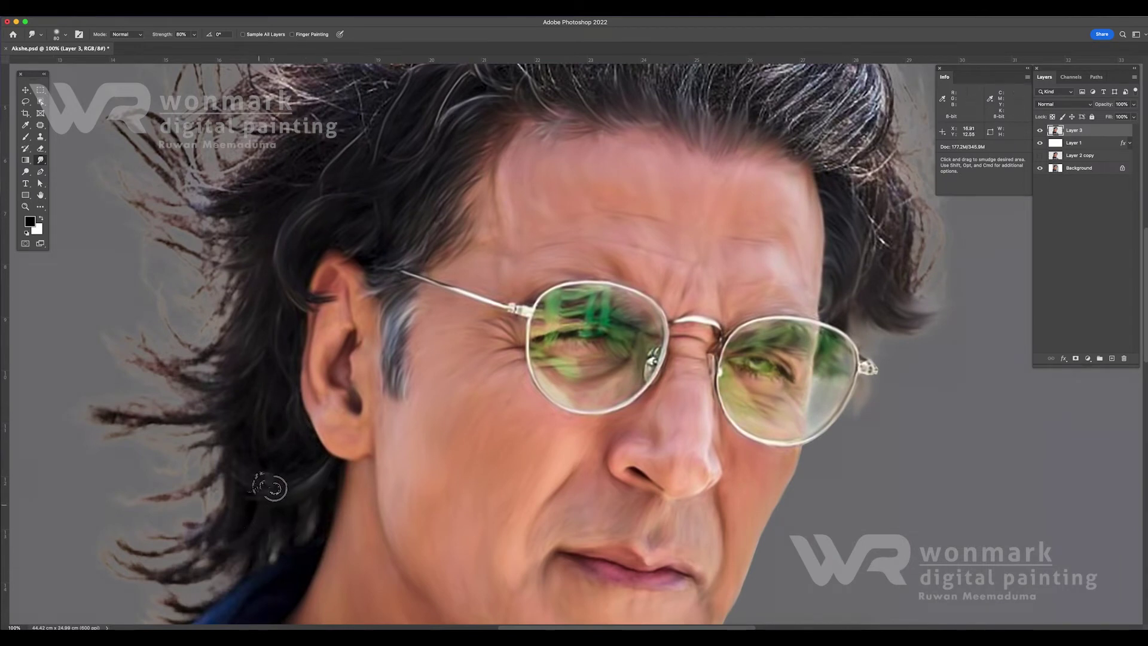
{"action": "scroll", "coordinate": [233, 502], "scroll_direction": "down", "scroll_amount": 3}
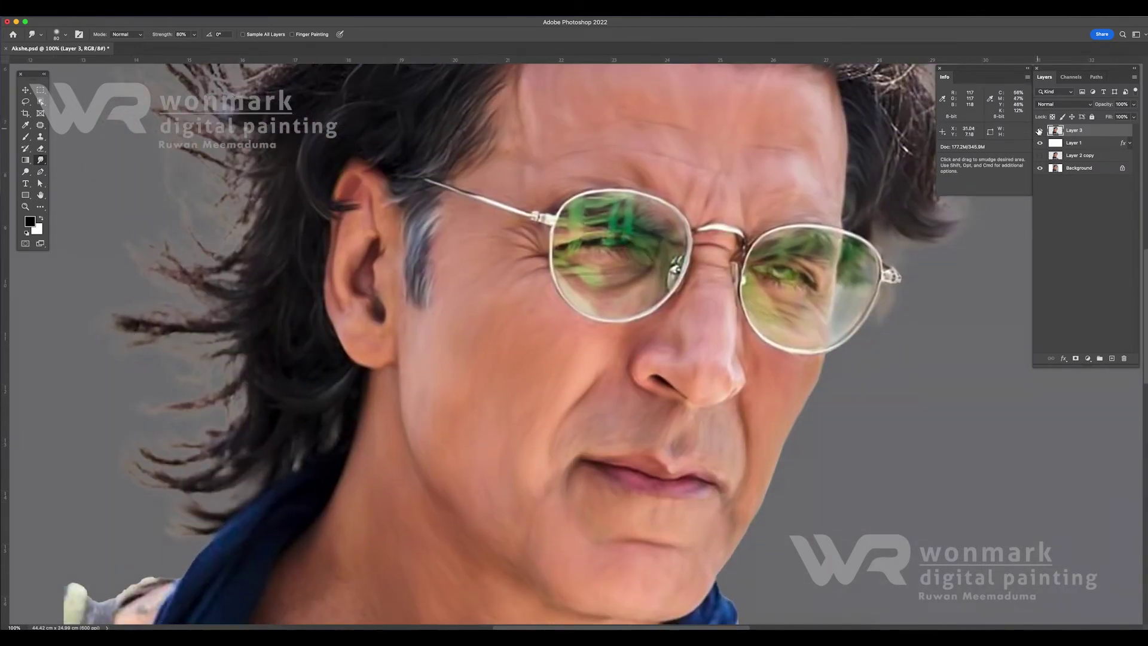
{"action": "mouse_move", "coordinate": [225, 443]}
{"action": "left_mouse_down"}
{"action": "mouse_move", "coordinate": [183, 475]}
{"action": "mouse_move", "coordinate": [206, 505]}
{"action": "left_mouse_up"}
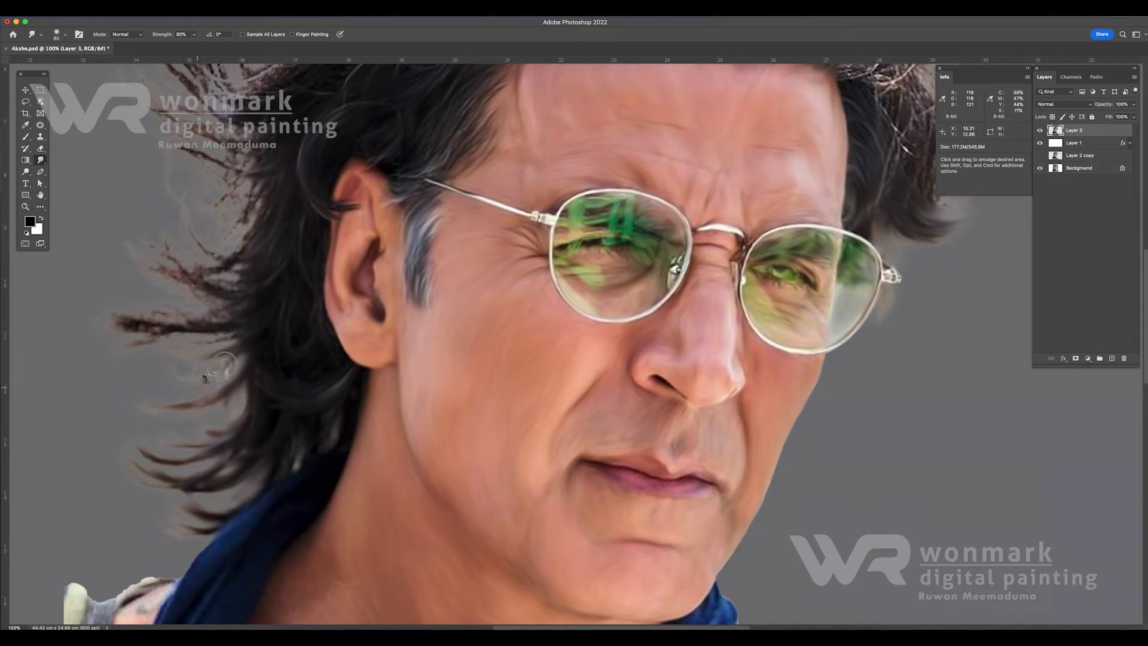
{"action": "scroll", "coordinate": [221, 367], "scroll_direction": "up", "scroll_amount": 3}
{"action": "mouse_move", "coordinate": [192, 426]}
{"action": "left_mouse_down"}
{"action": "mouse_move", "coordinate": [271, 412]}
{"action": "mouse_move", "coordinate": [286, 322]}
{"action": "left_mouse_up"}
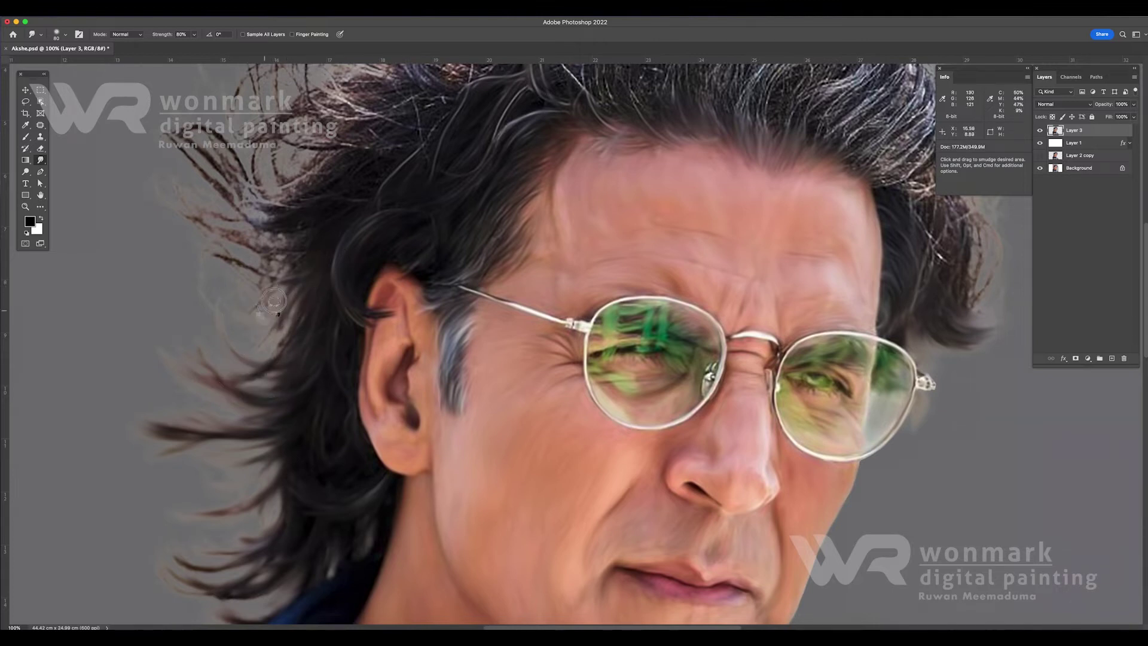
{"action": "left_click_drag", "start_coordinate": [350, 220], "coordinate": [253, 265]}
- Pull the bright wisps into curving strands and blend dark hair into the outer wisps
{"action": "scroll", "coordinate": [309, 241], "scroll_direction": "up", "scroll_amount": 3}
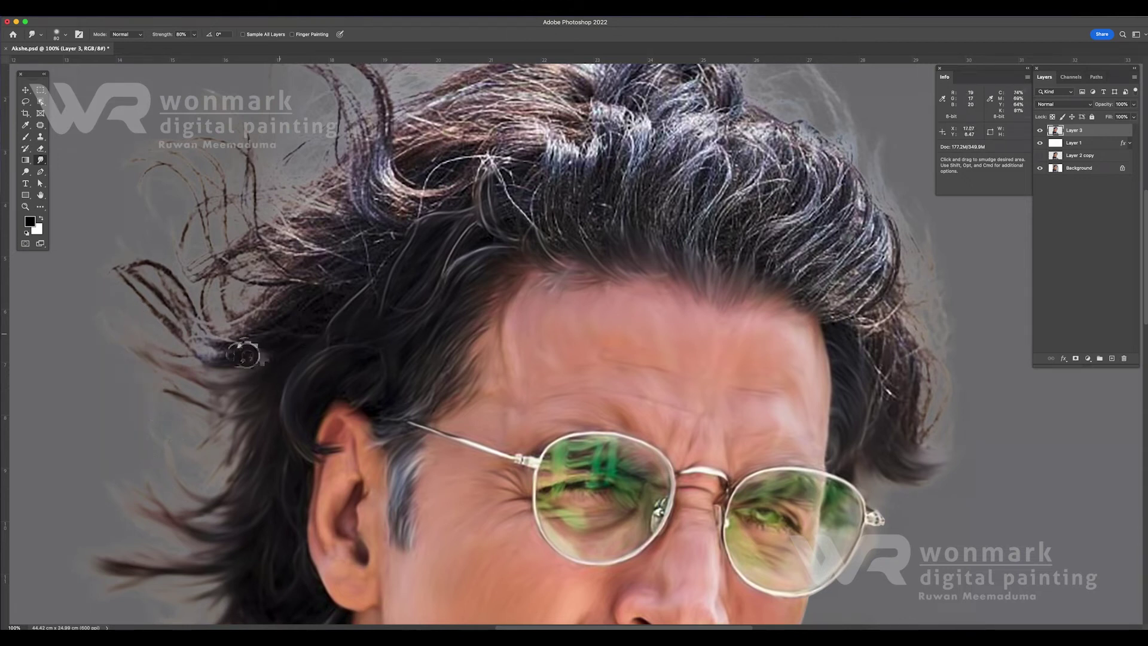
{"action": "left_click_drag", "start_coordinate": [245, 354], "coordinate": [249, 338]}
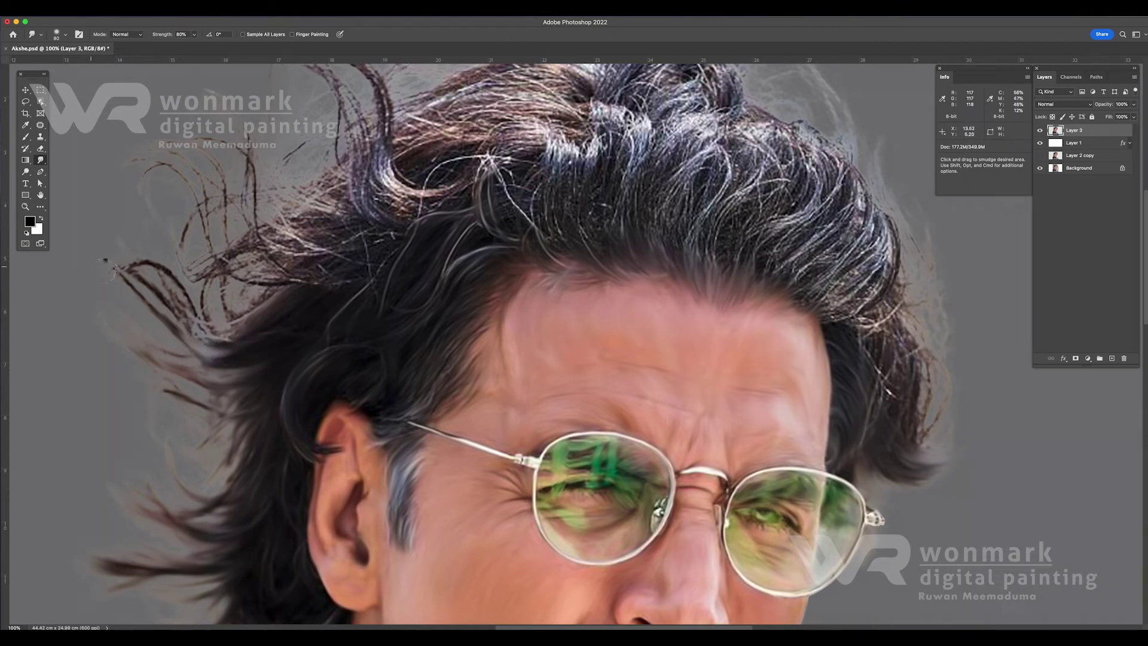
{"action": "left_click_drag", "start_coordinate": [243, 319], "coordinate": [218, 275]}
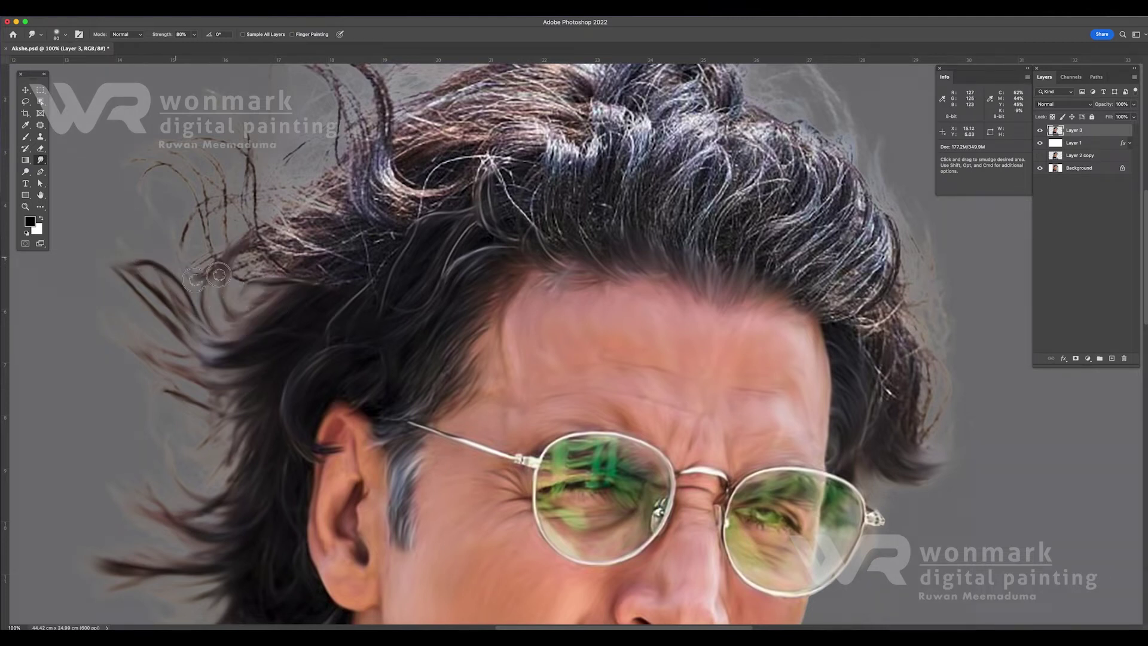
{"action": "scroll", "coordinate": [155, 184], "scroll_direction": "up", "scroll_amount": 2}
{"action": "scroll", "coordinate": [155, 183], "scroll_direction": "left", "scroll_amount": 1}
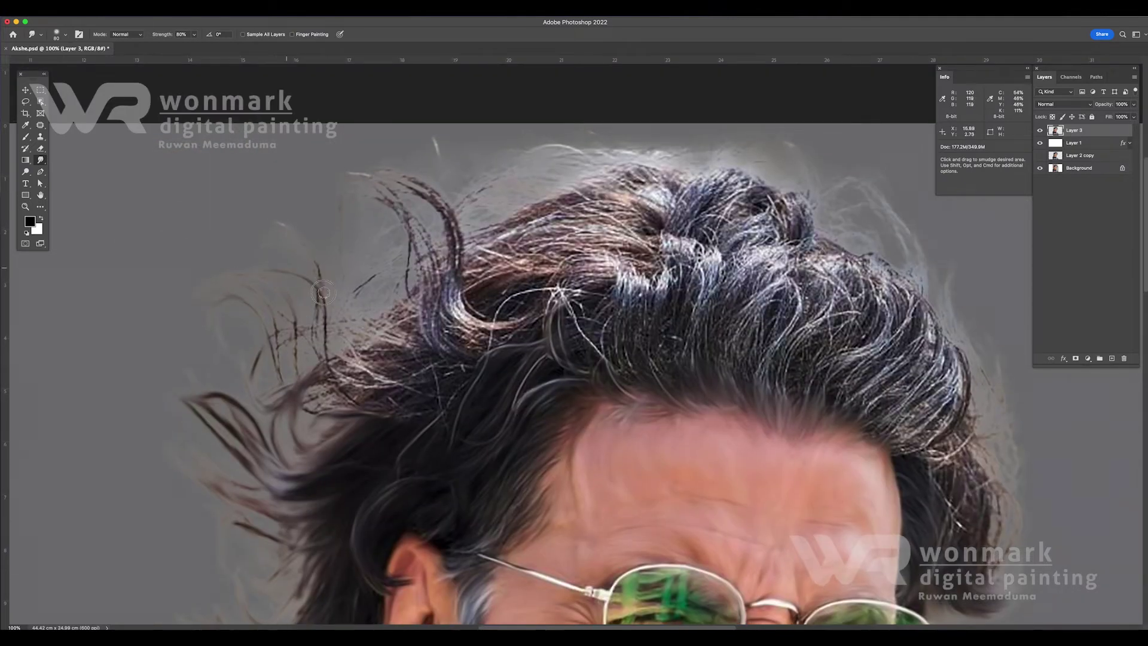
{"action": "mouse_move", "coordinate": [293, 388]}
{"action": "left_mouse_down"}
{"action": "mouse_move", "coordinate": [412, 380]}
{"action": "mouse_move", "coordinate": [446, 410]}
{"action": "mouse_move", "coordinate": [334, 406]}
{"action": "mouse_move", "coordinate": [380, 400]}
{"action": "mouse_move", "coordinate": [352, 383]}
{"action": "mouse_move", "coordinate": [413, 397]}
{"action": "mouse_move", "coordinate": [472, 359]}
{"action": "mouse_move", "coordinate": [331, 406]}
{"action": "mouse_move", "coordinate": [251, 361]}
{"action": "mouse_move", "coordinate": [334, 409]}
{"action": "left_mouse_up"}
{"action": "scroll", "coordinate": [419, 371], "scroll_direction": "up", "scroll_amount": 1}
{"action": "scroll", "coordinate": [418, 370], "scroll_direction": "right", "scroll_amount": 2}
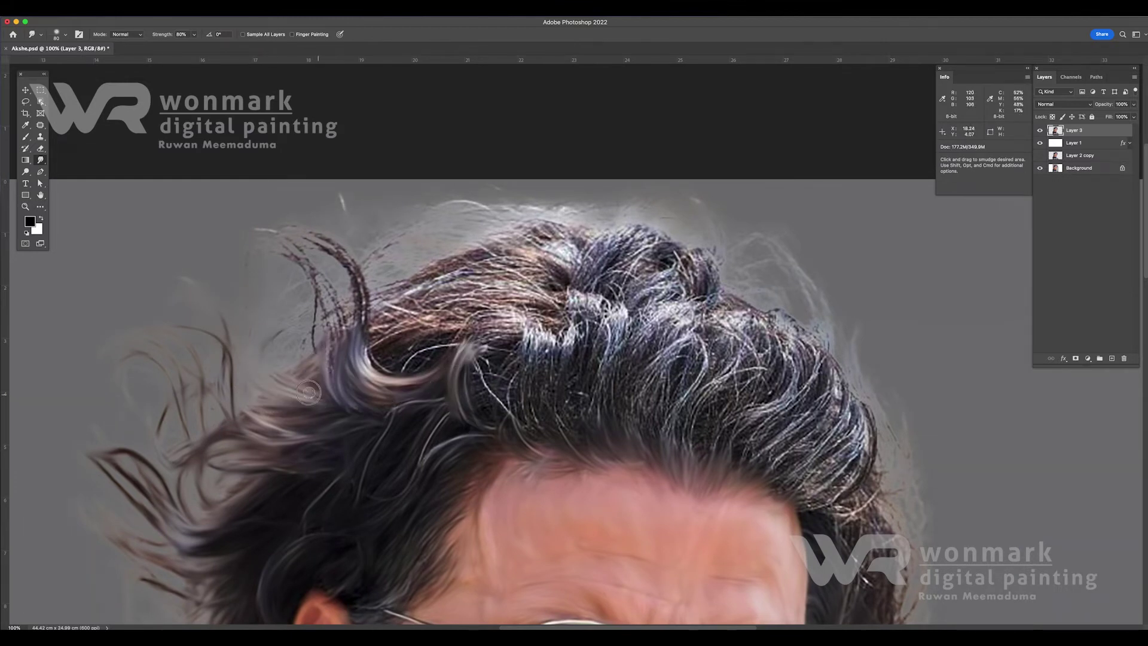
{"action": "scroll", "coordinate": [288, 305], "scroll_direction": "up", "scroll_amount": 2}
{"action": "scroll", "coordinate": [288, 305], "scroll_direction": "left", "scroll_amount": 1}
- Shape the broken strands into a soft curl sweeping up to the top of the hair
{"action": "mouse_move", "coordinate": [296, 306]}
{"action": "left_mouse_down"}
{"action": "mouse_move", "coordinate": [365, 382]}
{"action": "mouse_move", "coordinate": [394, 347]}
{"action": "mouse_move", "coordinate": [341, 299]}
{"action": "left_mouse_up"}
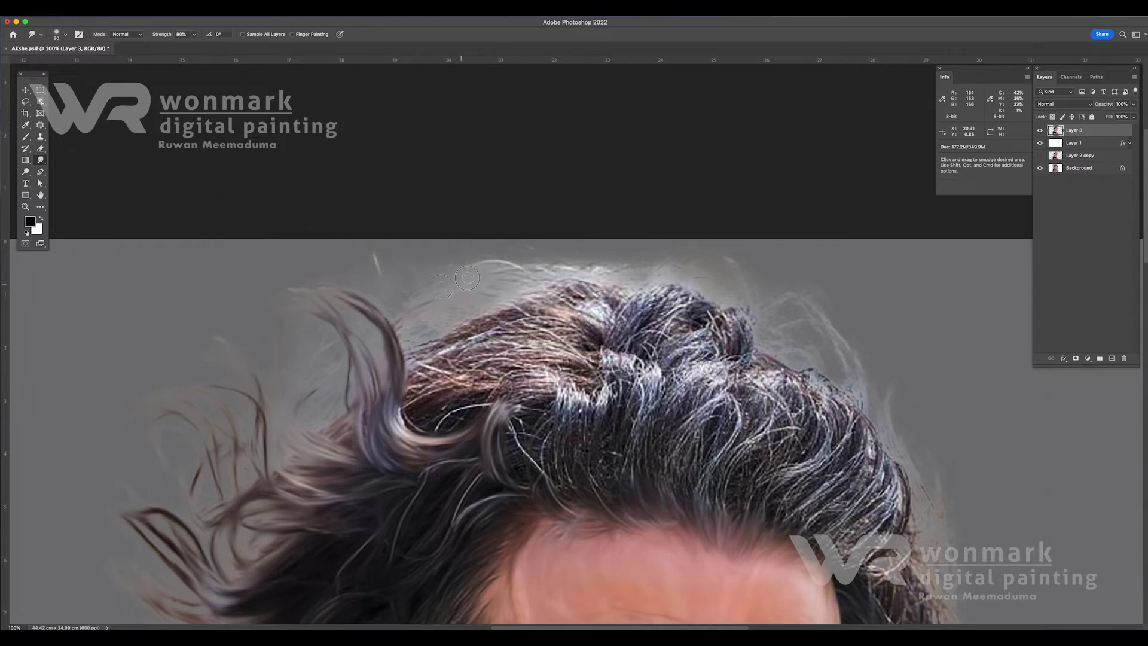
{"action": "mouse_move", "coordinate": [444, 392]}
{"action": "left_mouse_down"}
{"action": "mouse_move", "coordinate": [418, 418]}
{"action": "mouse_move", "coordinate": [454, 383]}
{"action": "mouse_move", "coordinate": [419, 365]}
{"action": "left_mouse_up"}
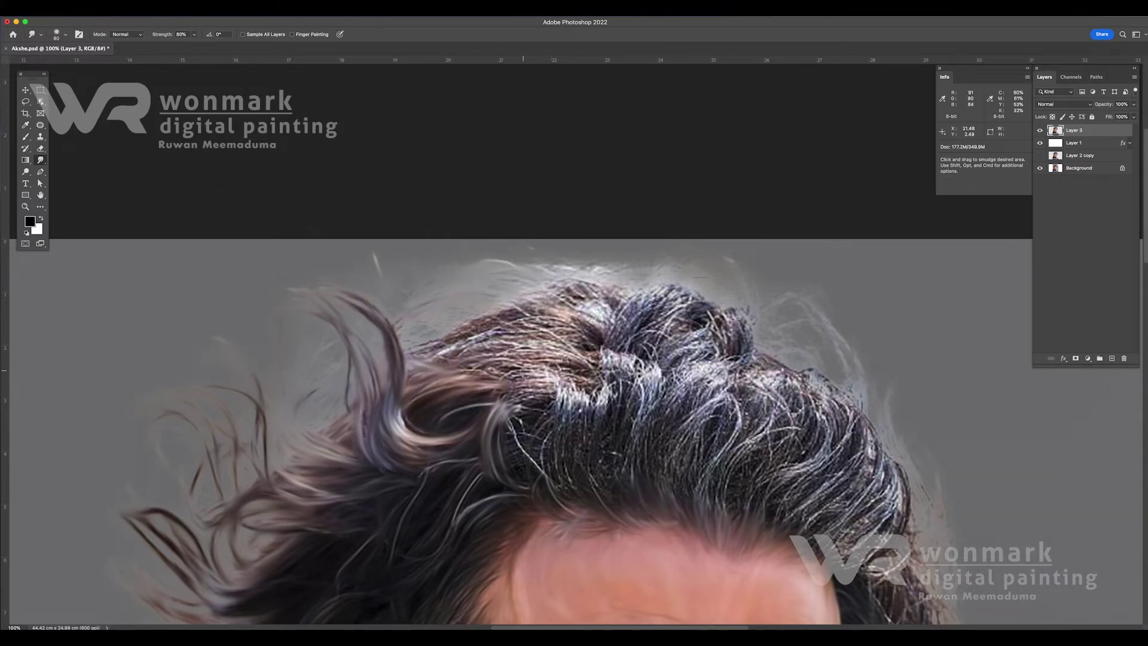
{"action": "scroll", "coordinate": [419, 364], "scroll_direction": "down", "scroll_amount": 3}
{"action": "scroll", "coordinate": [419, 364], "scroll_direction": "right", "scroll_amount": 3}
{"action": "mouse_move", "coordinate": [355, 346]}
{"action": "left_mouse_down"}
{"action": "mouse_move", "coordinate": [383, 338]}
{"action": "mouse_move", "coordinate": [371, 320]}
{"action": "mouse_move", "coordinate": [400, 281]}
{"action": "mouse_move", "coordinate": [384, 302]}
{"action": "mouse_move", "coordinate": [396, 377]}
{"action": "mouse_move", "coordinate": [460, 322]}
{"action": "left_mouse_up"}
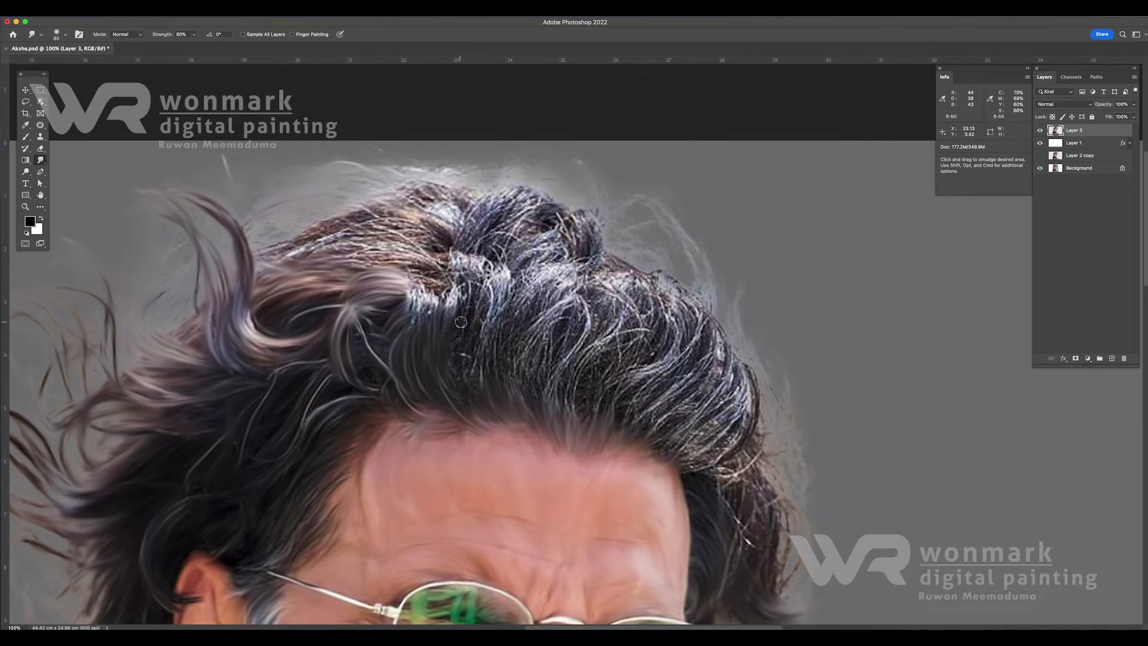
{"action": "mouse_move", "coordinate": [449, 314]}
{"action": "left_mouse_down"}
{"action": "mouse_move", "coordinate": [407, 272]}
{"action": "mouse_move", "coordinate": [317, 250]}
{"action": "mouse_move", "coordinate": [413, 242]}
{"action": "mouse_move", "coordinate": [317, 233]}
{"action": "mouse_move", "coordinate": [335, 223]}
{"action": "left_mouse_up"}
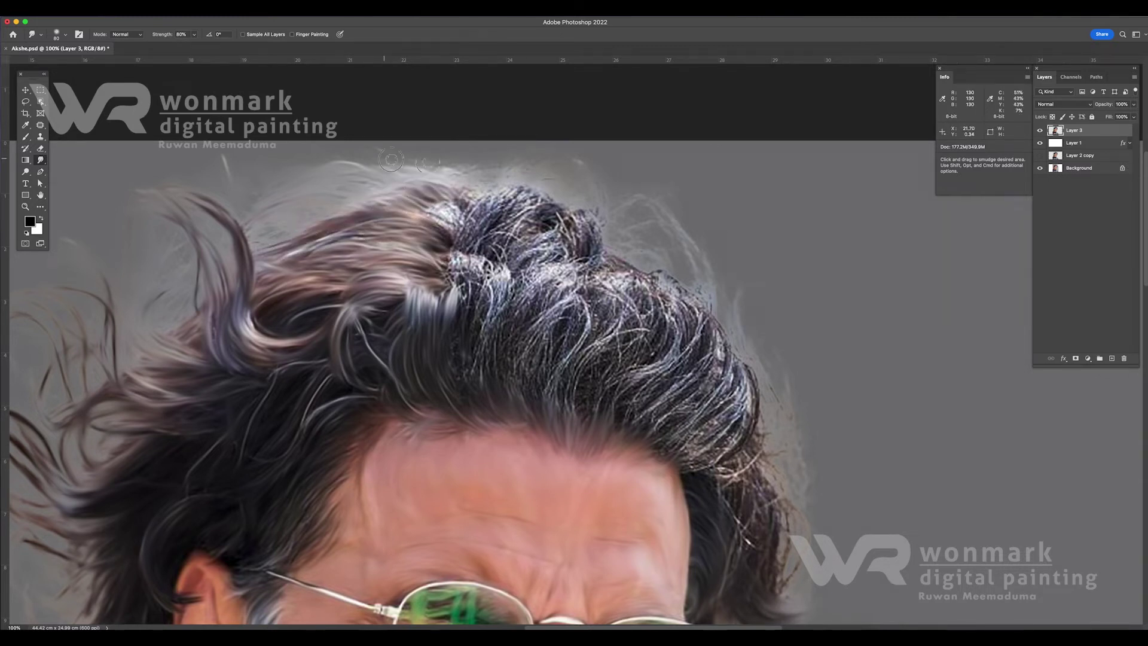
{"action": "mouse_move", "coordinate": [462, 221]}
{"action": "left_mouse_down"}
{"action": "mouse_move", "coordinate": [454, 200]}
{"action": "mouse_move", "coordinate": [508, 192]}
{"action": "mouse_move", "coordinate": [460, 272]}
{"action": "mouse_move", "coordinate": [493, 311]}
{"action": "mouse_move", "coordinate": [456, 346]}
{"action": "mouse_move", "coordinate": [477, 336]}
{"action": "mouse_move", "coordinate": [490, 361]}
{"action": "left_mouse_up"}
{"action": "mouse_move", "coordinate": [508, 304]}
{"action": "left_mouse_down"}
{"action": "mouse_move", "coordinate": [550, 245]}
{"action": "mouse_move", "coordinate": [472, 257]}
{"action": "mouse_move", "coordinate": [547, 206]}
{"action": "left_mouse_up"}
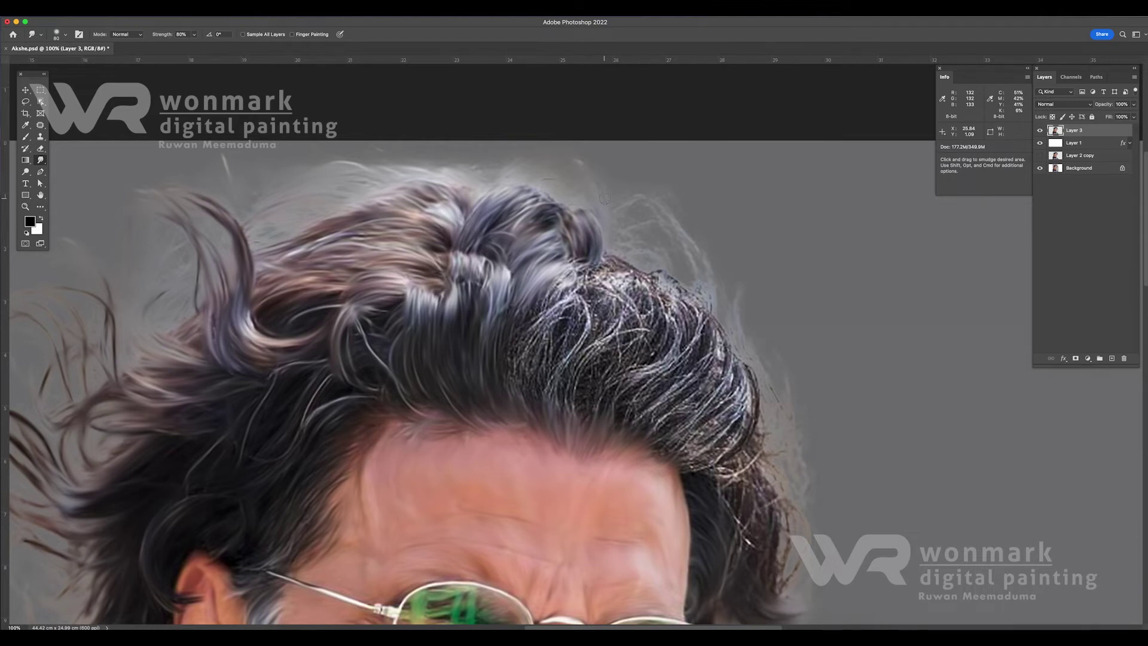
- Sweep the grey-white strands on the right into smooth dark hair
{"action": "mouse_move", "coordinate": [526, 383]}
{"action": "left_mouse_down"}
{"action": "mouse_move", "coordinate": [538, 293]}
{"action": "mouse_move", "coordinate": [562, 326]}
{"action": "mouse_move", "coordinate": [582, 306]}
{"action": "mouse_move", "coordinate": [541, 325]}
{"action": "mouse_move", "coordinate": [582, 275]}
{"action": "left_mouse_up"}
{"action": "left_click_drag", "start_coordinate": [574, 418], "coordinate": [620, 343]}
{"action": "mouse_move", "coordinate": [598, 389]}
{"action": "left_mouse_down"}
{"action": "mouse_move", "coordinate": [646, 334]}
{"action": "mouse_move", "coordinate": [618, 306]}
{"action": "mouse_move", "coordinate": [645, 267]}
{"action": "left_mouse_up"}
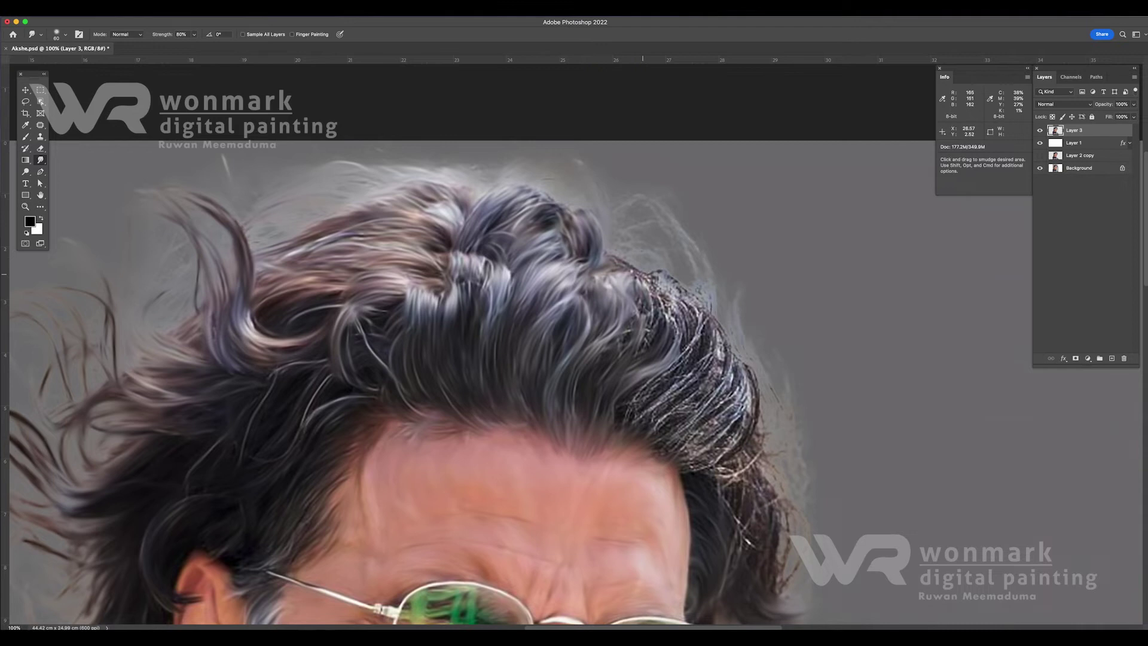
{"action": "left_click_drag", "start_coordinate": [631, 328], "coordinate": [676, 335]}
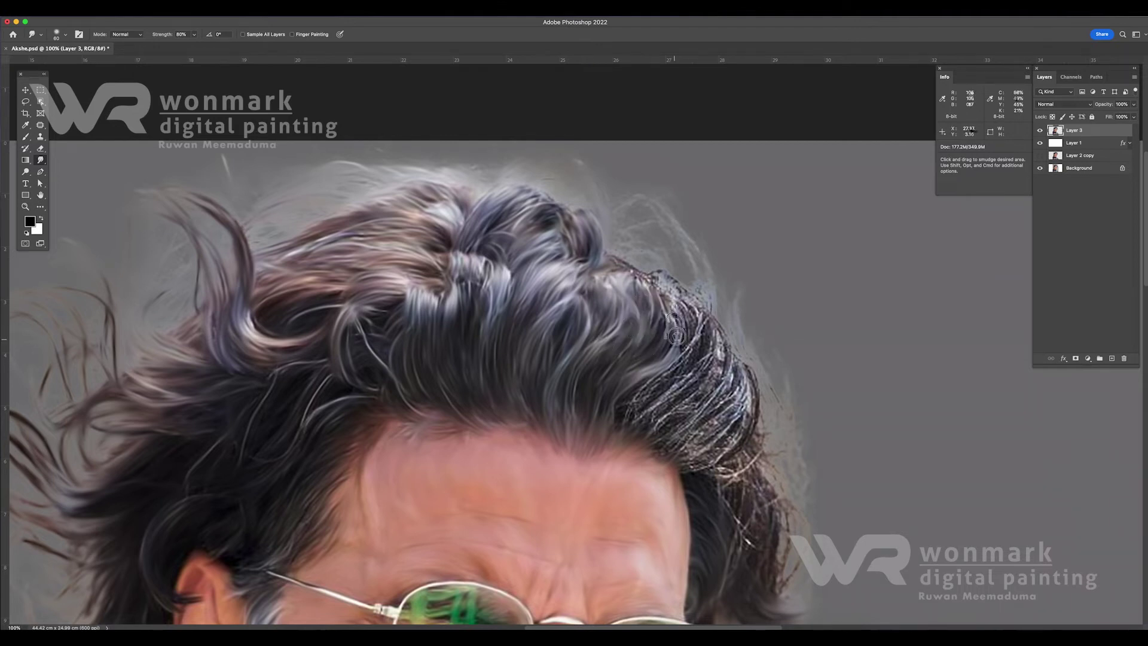
{"action": "mouse_move", "coordinate": [621, 421]}
{"action": "left_mouse_down"}
{"action": "mouse_move", "coordinate": [675, 374]}
{"action": "mouse_move", "coordinate": [642, 386]}
{"action": "mouse_move", "coordinate": [705, 410]}
{"action": "mouse_move", "coordinate": [700, 380]}
{"action": "left_mouse_up"}
{"action": "mouse_move", "coordinate": [658, 422]}
{"action": "left_mouse_down"}
{"action": "mouse_move", "coordinate": [564, 362]}
{"action": "mouse_move", "coordinate": [621, 287]}
{"action": "mouse_move", "coordinate": [585, 381]}
{"action": "left_mouse_up"}
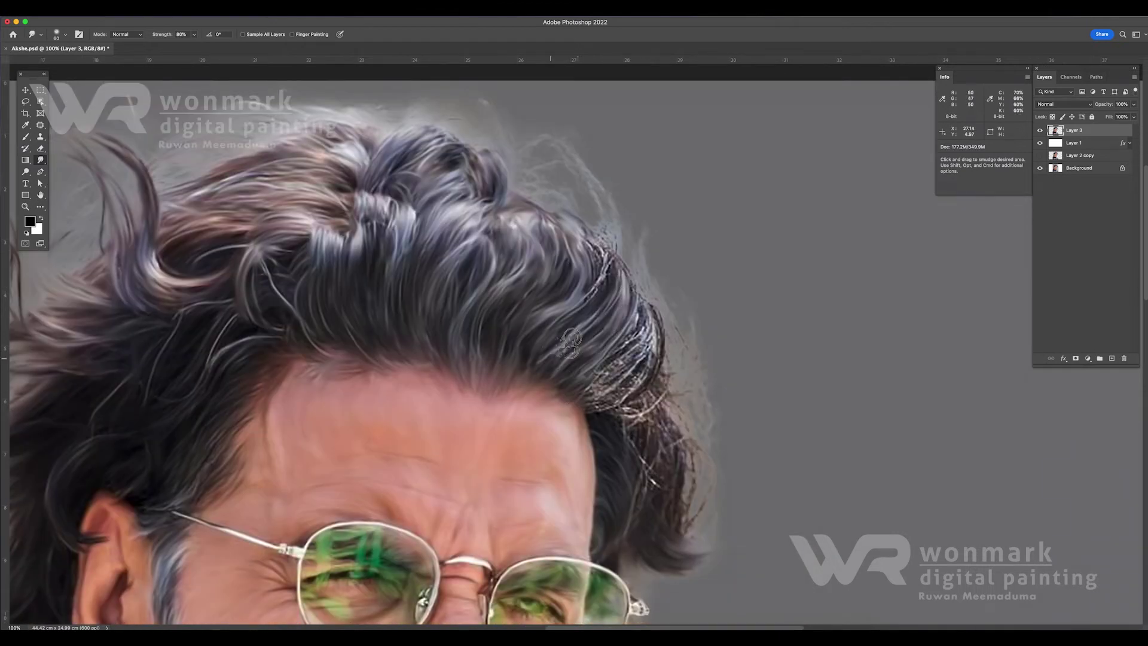
- Refine the strands along the hairline, side of the head and outer edge
{"action": "left_click_drag", "start_coordinate": [625, 269], "coordinate": [654, 358]}
{"action": "mouse_move", "coordinate": [654, 317]}
{"action": "left_mouse_down"}
{"action": "mouse_move", "coordinate": [627, 389]}
{"action": "mouse_move", "coordinate": [644, 326]}
{"action": "left_mouse_up"}
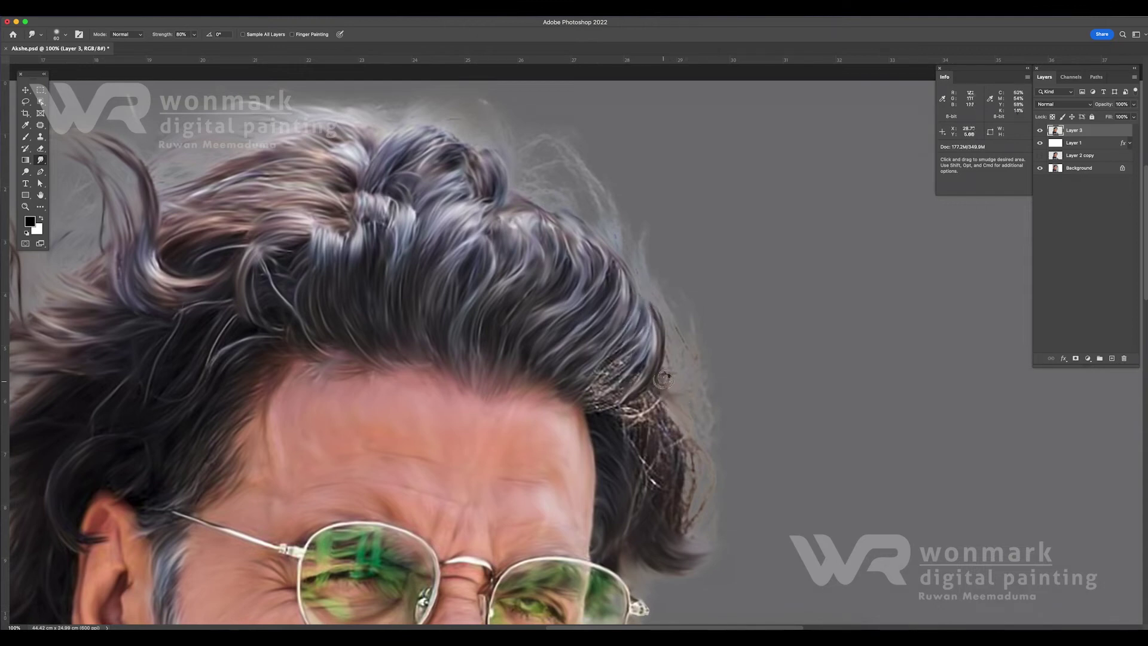
{"action": "left_click_drag", "start_coordinate": [611, 364], "coordinate": [583, 391]}
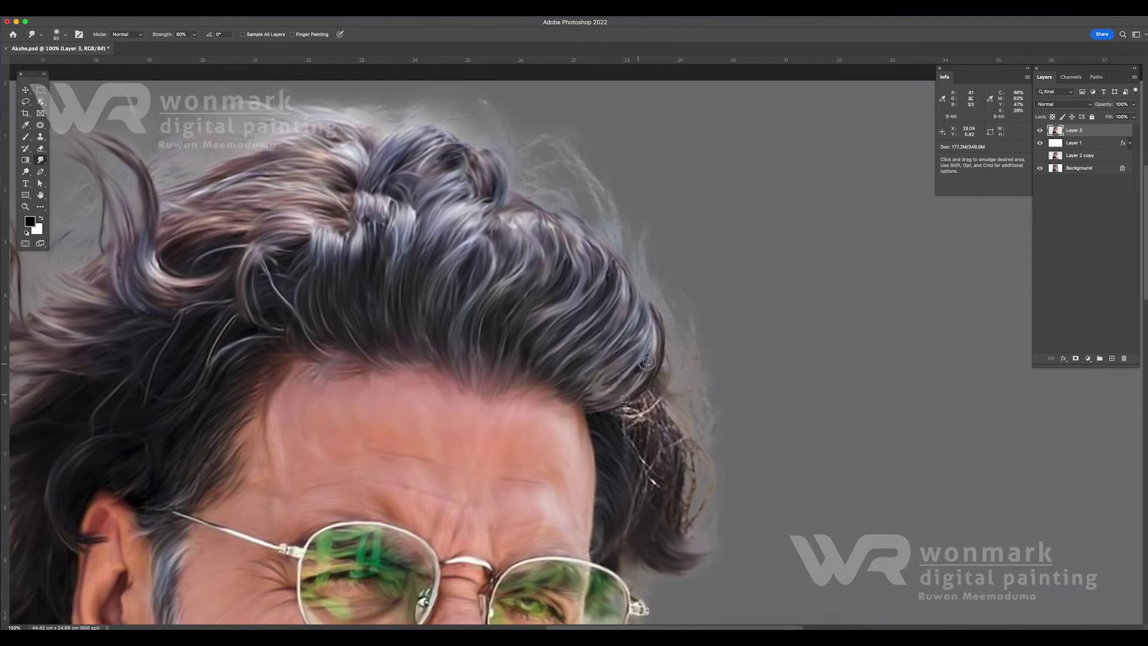
{"action": "left_click_drag", "start_coordinate": [646, 361], "coordinate": [541, 262]}
{"action": "mouse_move", "coordinate": [550, 382]}
{"action": "left_mouse_down"}
{"action": "mouse_move", "coordinate": [523, 311]}
{"action": "mouse_move", "coordinate": [580, 341]}
{"action": "mouse_move", "coordinate": [520, 329]}
{"action": "mouse_move", "coordinate": [562, 321]}
{"action": "left_mouse_up"}
{"action": "mouse_move", "coordinate": [583, 360]}
{"action": "left_mouse_down"}
{"action": "mouse_move", "coordinate": [538, 380]}
{"action": "mouse_move", "coordinate": [569, 362]}
{"action": "mouse_move", "coordinate": [575, 316]}
{"action": "left_mouse_up"}
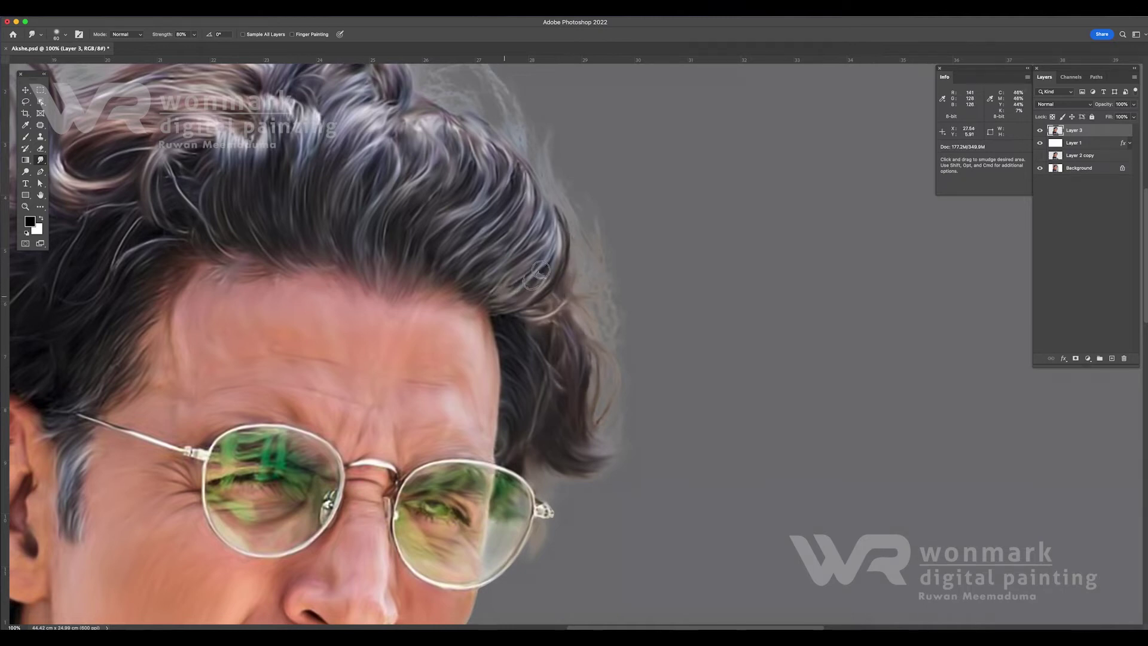
- Smooth away the dark mark on the neck with an enlarged smudge brush
{"action": "scroll", "coordinate": [489, 314], "scroll_direction": "left", "scroll_amount": 5}
{"action": "scroll", "coordinate": [489, 314], "scroll_direction": "up", "scroll_amount": 1}
{"action": "scroll", "coordinate": [399, 321], "scroll_direction": "down", "scroll_amount": 1}
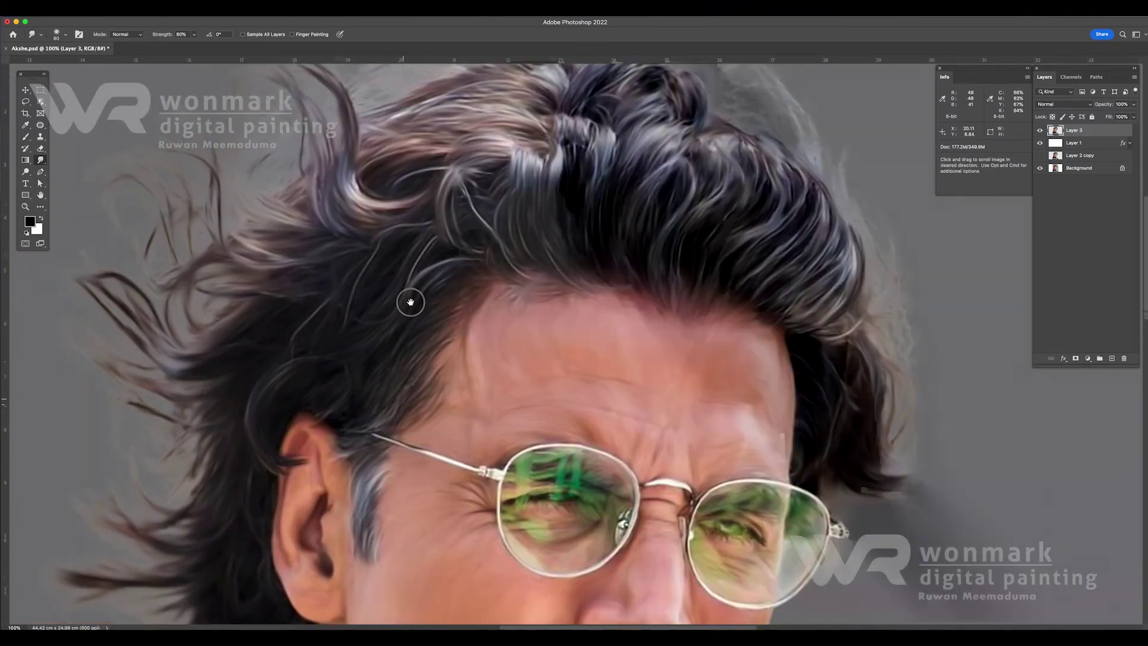
{"action": "scroll", "coordinate": [410, 303], "scroll_direction": "down", "scroll_amount": 8}
{"action": "scroll", "coordinate": [410, 302], "scroll_direction": "left", "scroll_amount": 2}
{"action": "key", "text": "bracketright"}
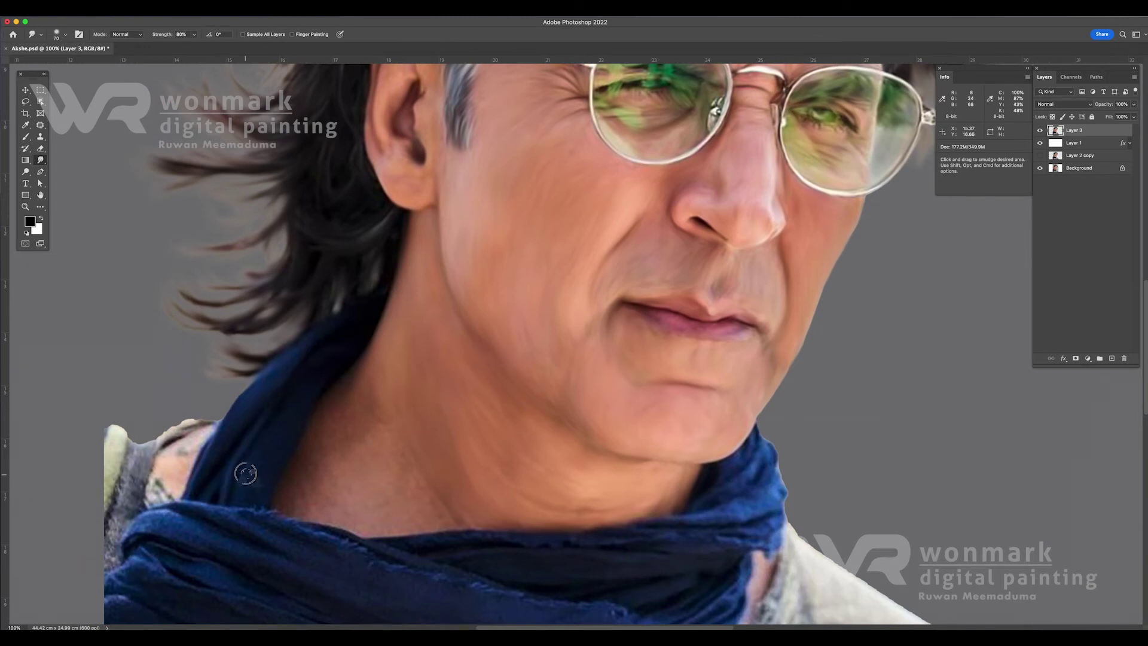
{"action": "key", "text": "bracketright"}
{"action": "key", "text": "bracketright"}
{"action": "mouse_move", "coordinate": [342, 452]}
{"action": "left_mouse_down"}
{"action": "mouse_move", "coordinate": [359, 442]}
{"action": "mouse_move", "coordinate": [435, 530]}
{"action": "mouse_move", "coordinate": [597, 506]}
{"action": "left_mouse_up"}
- Soften the shirt edge at the shoulder and resize the brush for the scarf
{"action": "scroll", "coordinate": [597, 506], "scroll_direction": "down", "scroll_amount": 5}
{"action": "scroll", "coordinate": [597, 506], "scroll_direction": "left", "scroll_amount": 2}
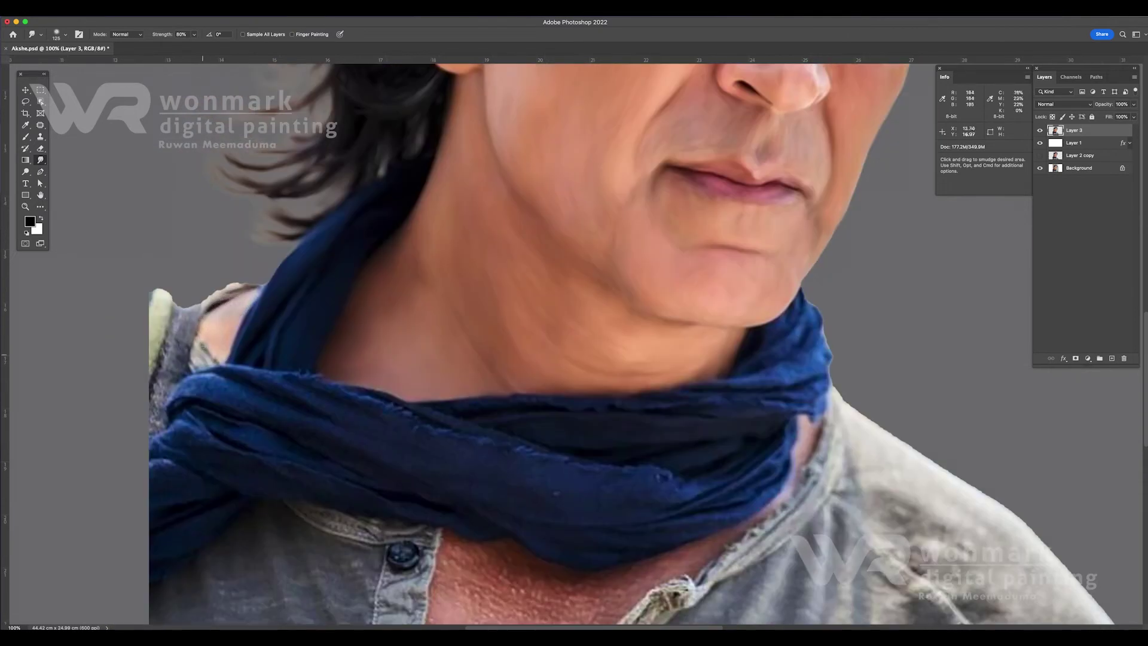
{"action": "left_click_drag", "start_coordinate": [202, 315], "coordinate": [221, 305]}
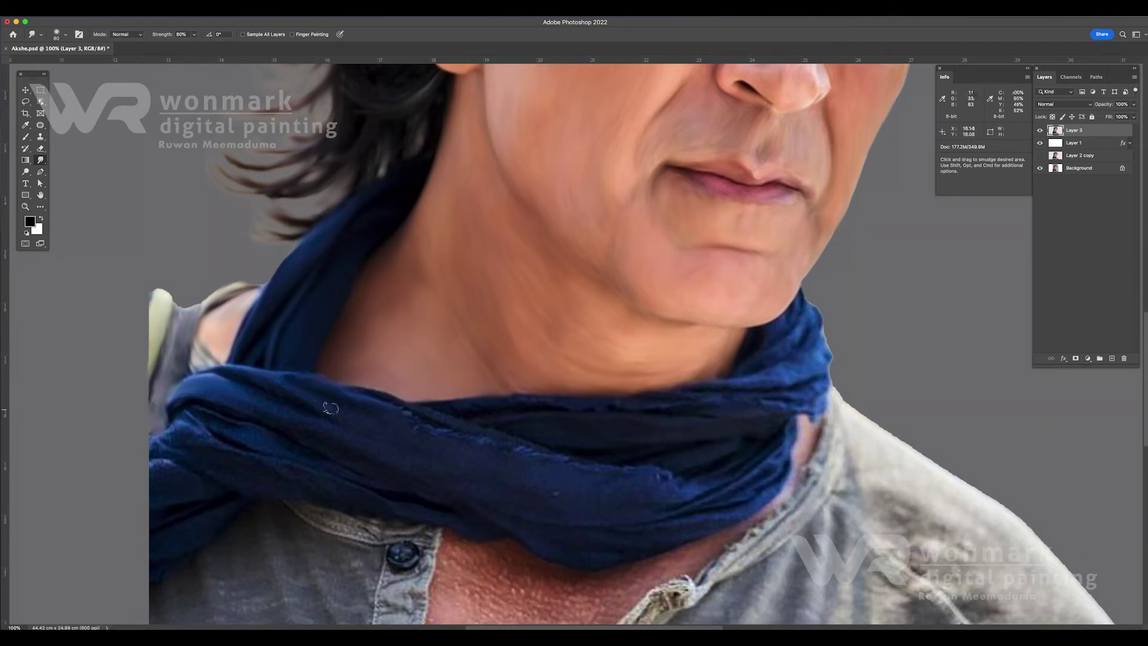
{"action": "key", "text": "bracketright"}
{"action": "key", "text": "bracketright"}
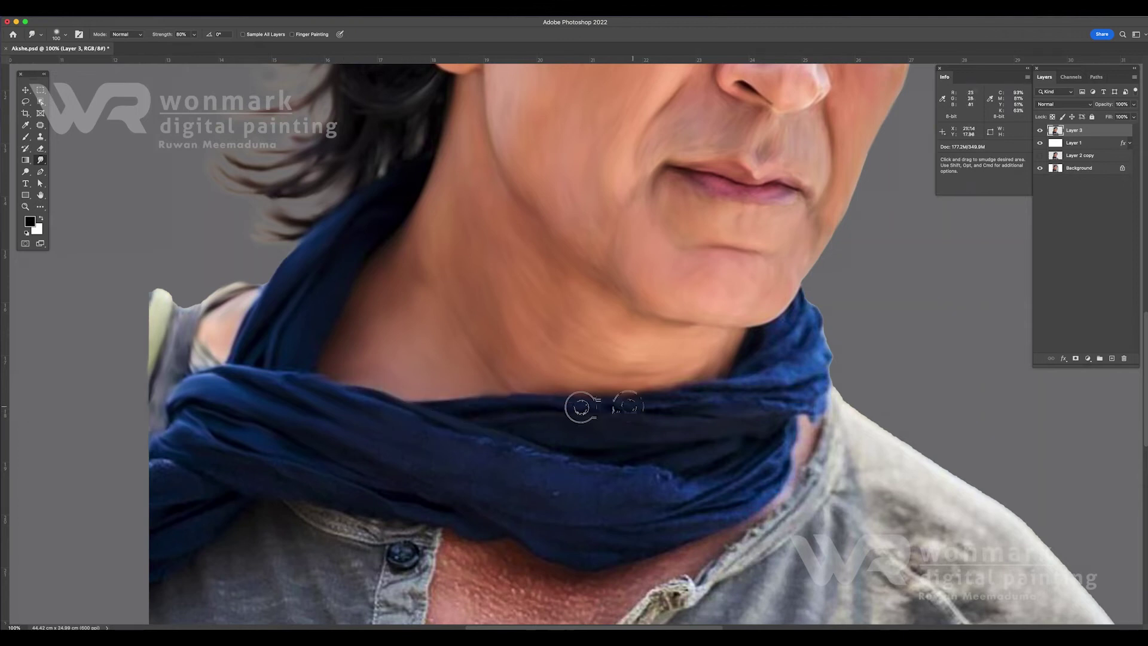
{"action": "scroll", "coordinate": [579, 406], "scroll_direction": "right", "scroll_amount": 5}
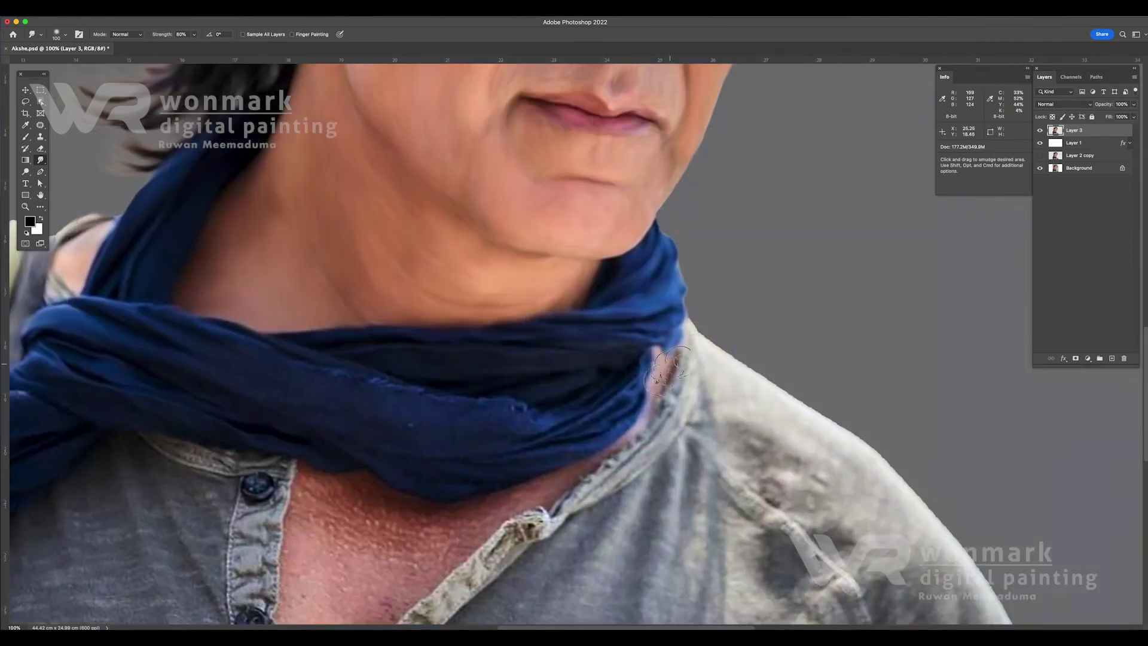
{"action": "key", "text": "bracketleft"}
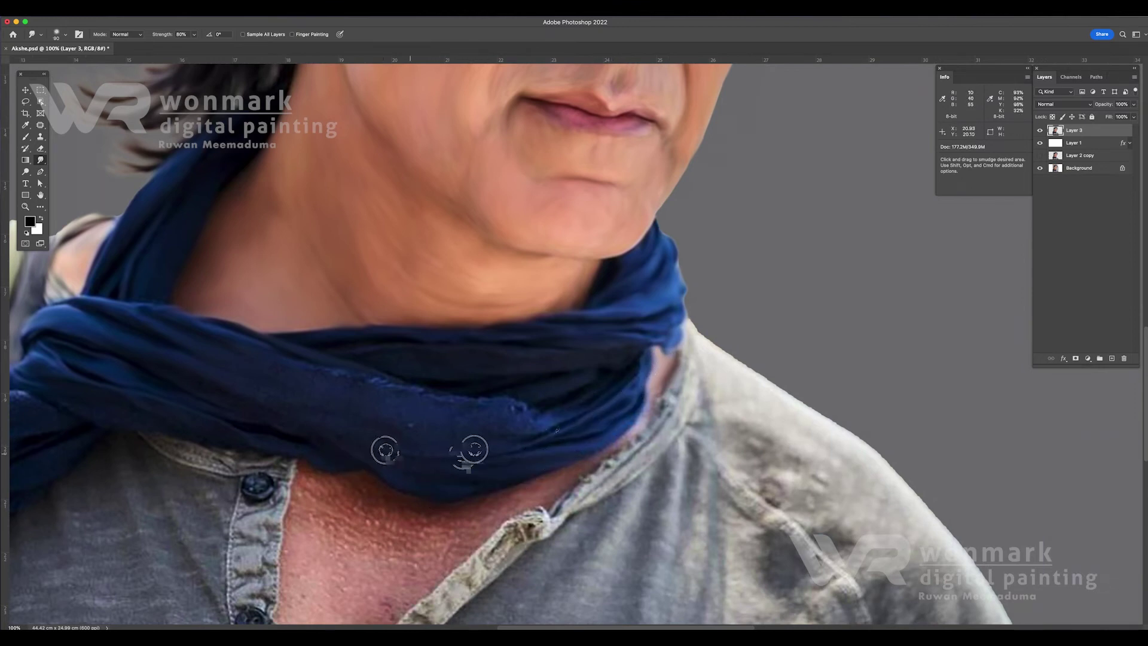
{"action": "key", "text": "bracketright"}
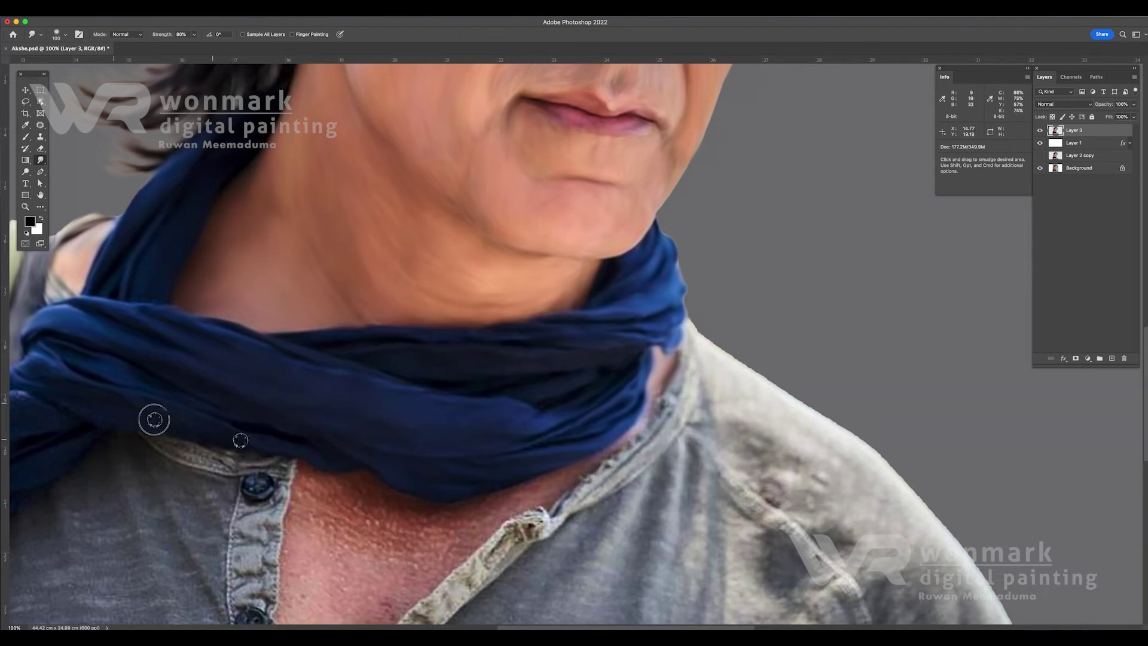
{"action": "key", "text": "bracketleft"}
{"action": "key", "text": "bracketleft"}
- Blend the scarf's lower-left edge into the shirt and smear the shirt below it upward
{"action": "left_click_drag", "start_coordinate": [153, 415], "coordinate": [389, 350]}
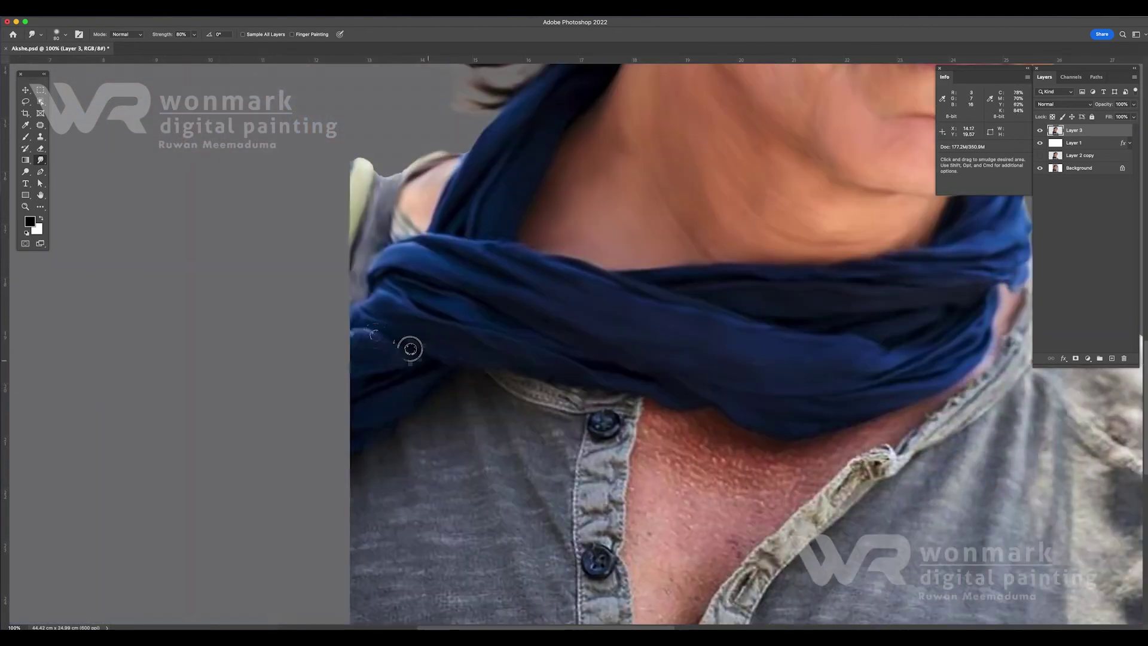
{"action": "key", "text": "bracketright"}
{"action": "left_click_drag", "start_coordinate": [358, 457], "coordinate": [406, 431]}
{"action": "left_click_drag", "start_coordinate": [389, 508], "coordinate": [372, 469]}
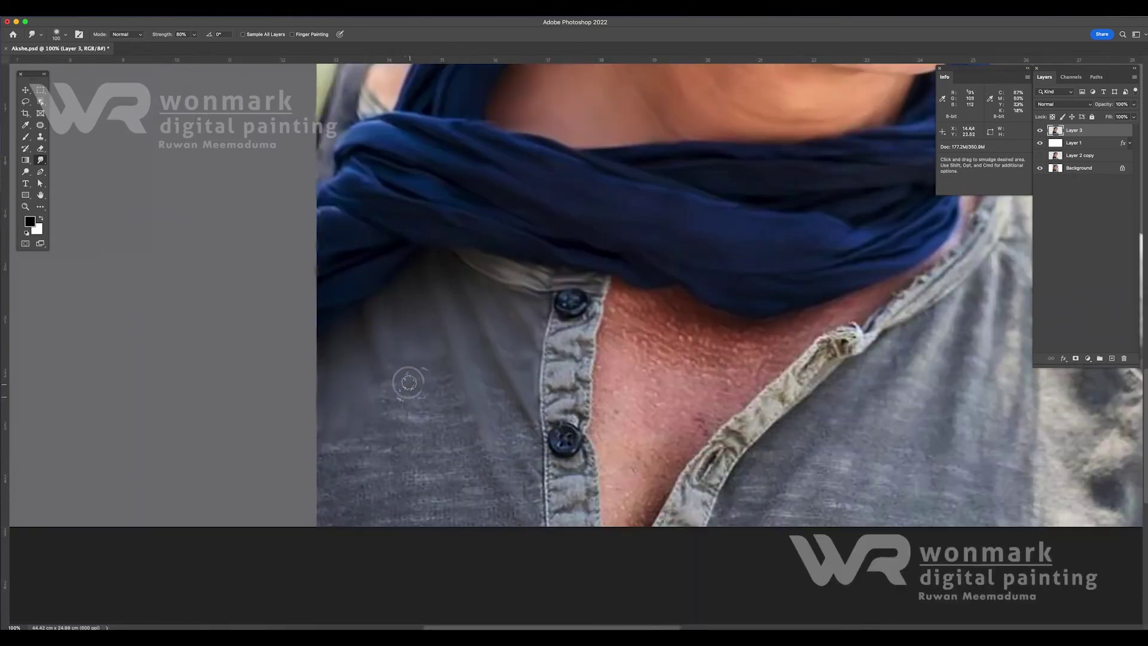
- Smooth the grey shirt fabric toward the lower button into streaky strokes
{"action": "left_click_drag", "start_coordinate": [445, 413], "coordinate": [524, 432]}
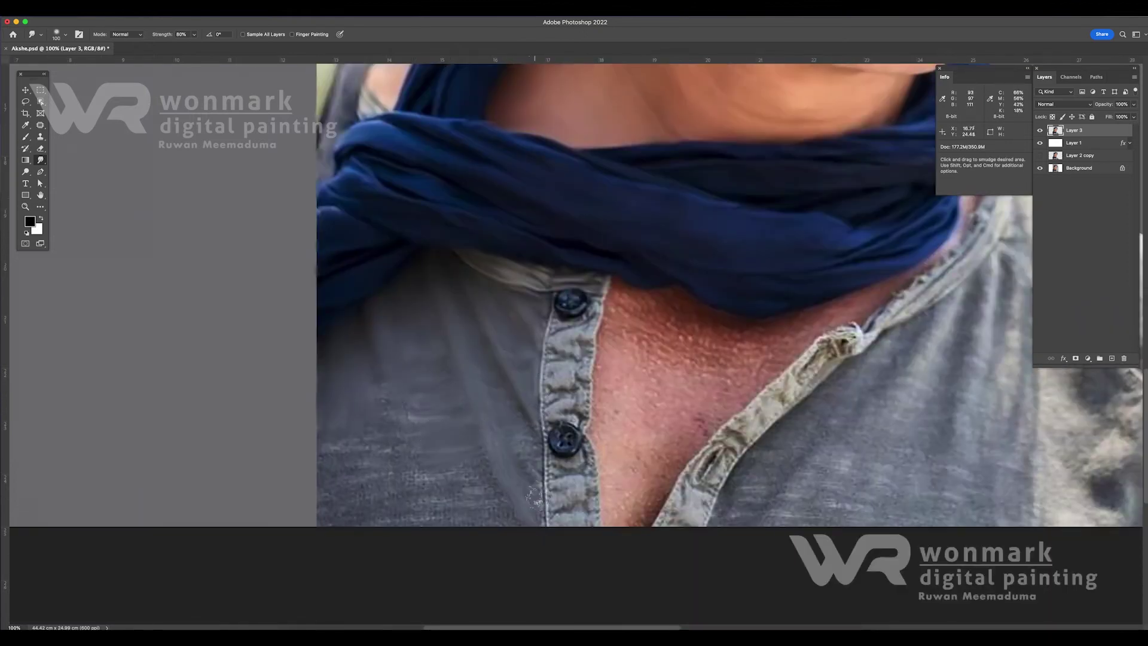
{"action": "key", "text": "]"}
{"action": "mouse_move", "coordinate": [397, 413]}
{"action": "left_mouse_down"}
{"action": "mouse_move", "coordinate": [352, 508]}
{"action": "mouse_move", "coordinate": [488, 514]}
{"action": "left_mouse_up"}
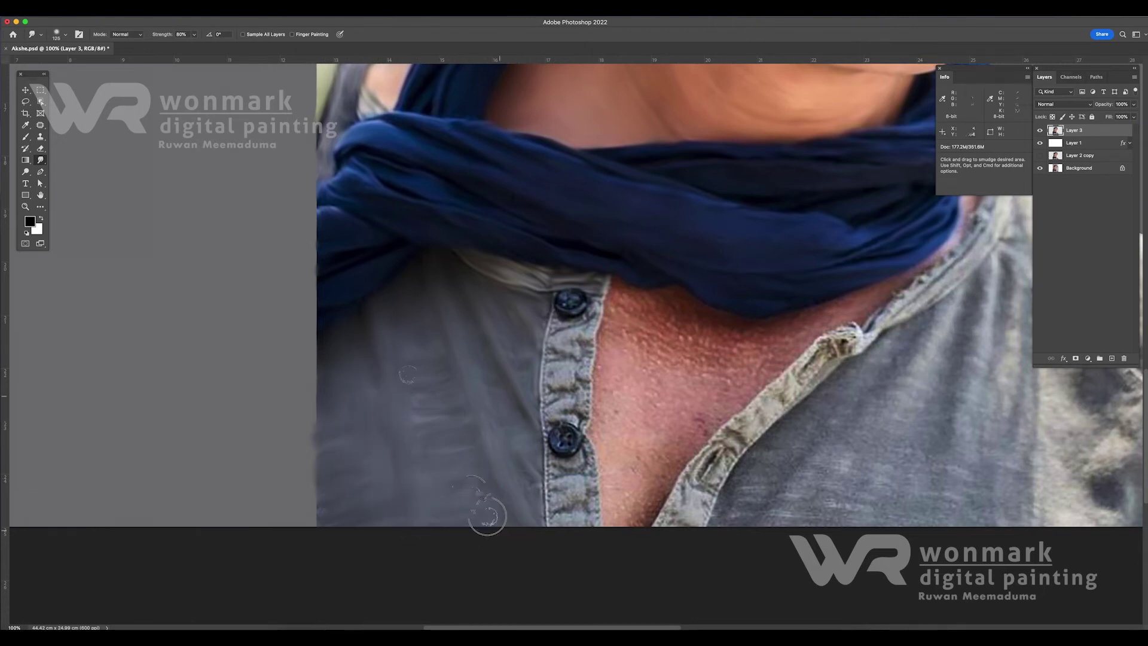
{"action": "key", "text": "["}
{"action": "key", "text": "["}
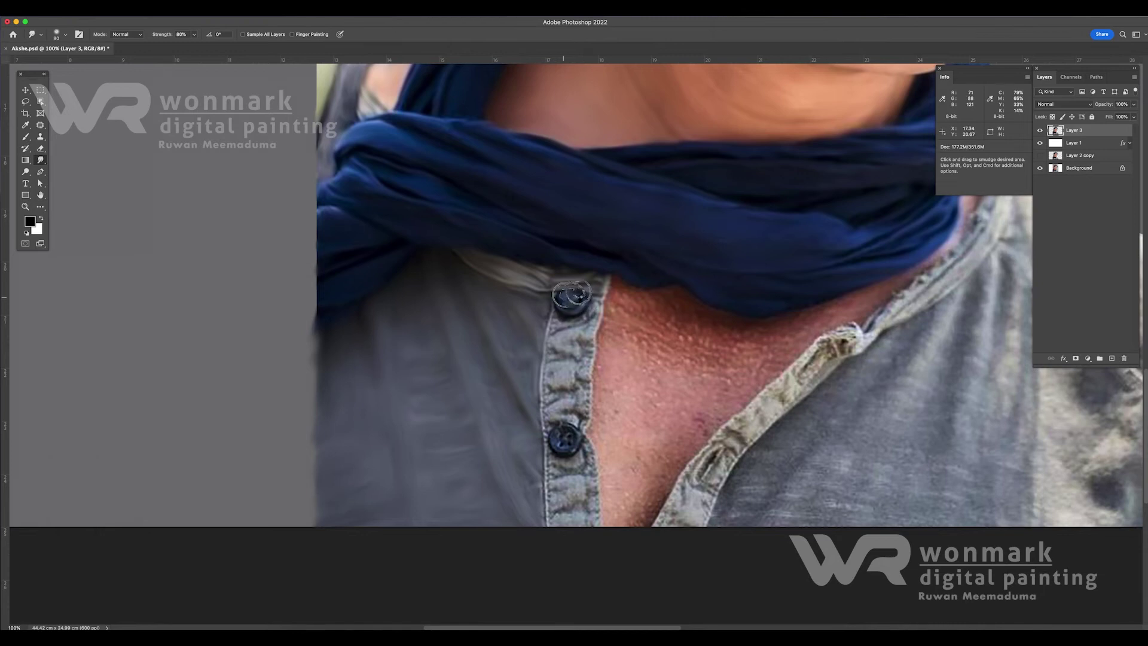
{"action": "scroll", "coordinate": [586, 287], "scroll_direction": "right", "scroll_amount": 5}
{"action": "scroll", "coordinate": [586, 286], "scroll_direction": "up", "scroll_amount": 2}
- Smudge away the dark chest mark and smooth the skin below the scarf, resizing the brush
{"action": "left_click_drag", "start_coordinate": [501, 332], "coordinate": [574, 370]}
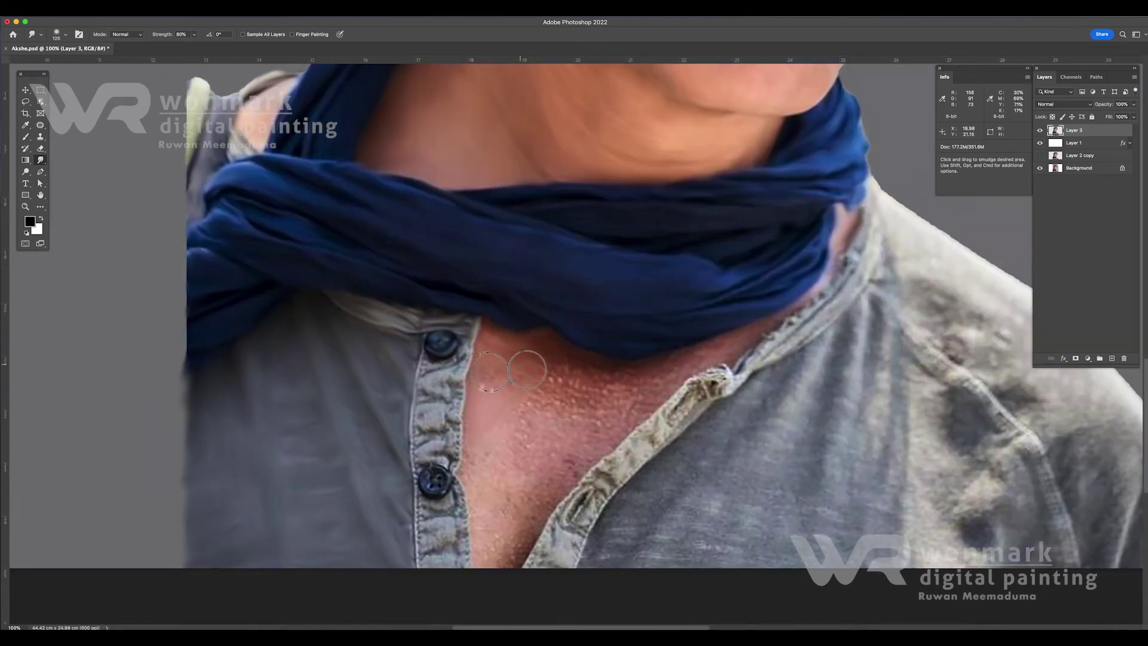
{"action": "key", "text": "bracketright"}
{"action": "left_click_drag", "start_coordinate": [659, 324], "coordinate": [593, 415]}
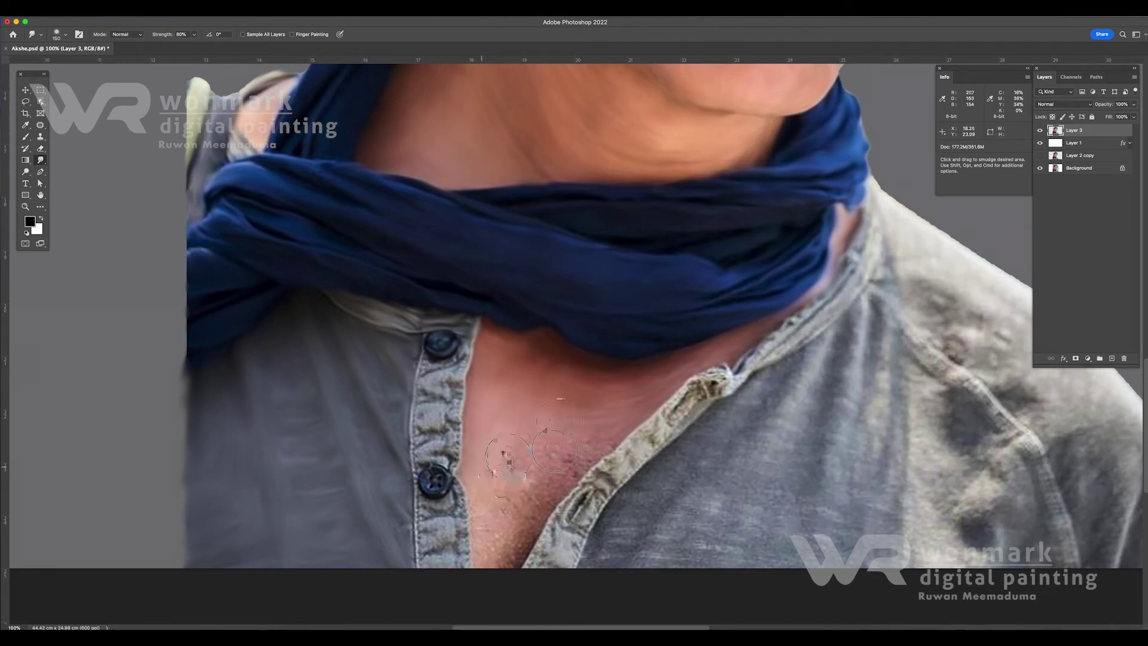
{"action": "scroll", "coordinate": [555, 448], "scroll_direction": "down", "scroll_amount": 5}
{"action": "scroll", "coordinate": [555, 448], "scroll_direction": "right", "scroll_amount": 2}
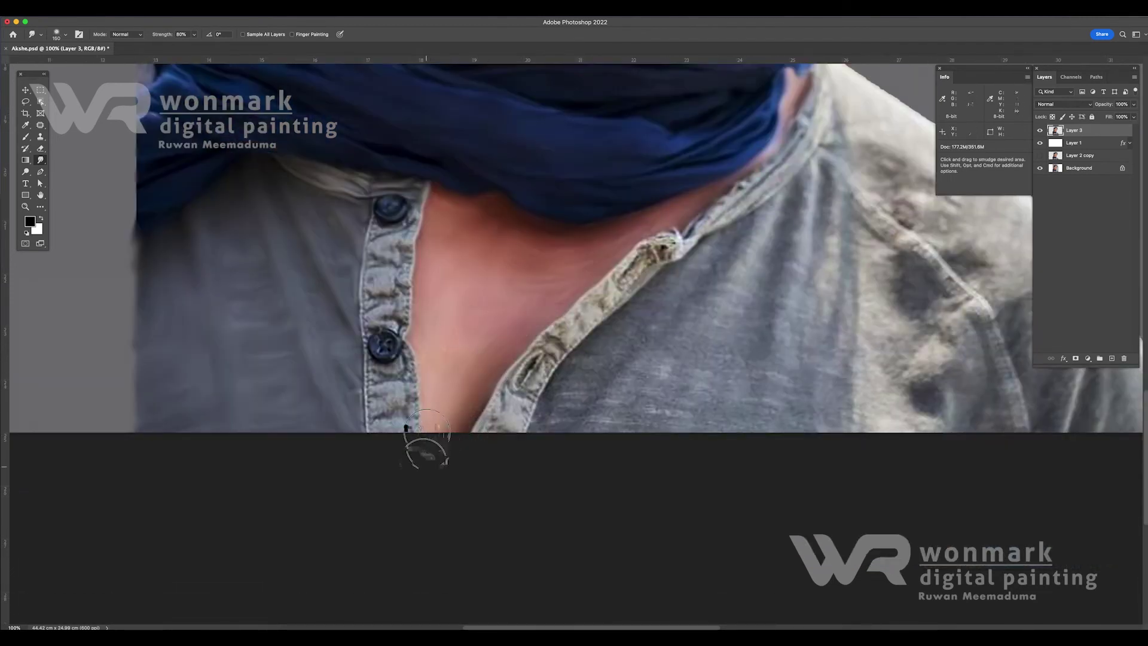
{"action": "scroll", "coordinate": [378, 411], "scroll_direction": "up", "scroll_amount": 4}
{"action": "key", "text": "bracketleft"}
{"action": "key", "text": "bracketleft"}
{"action": "key", "text": "bracketleft"}
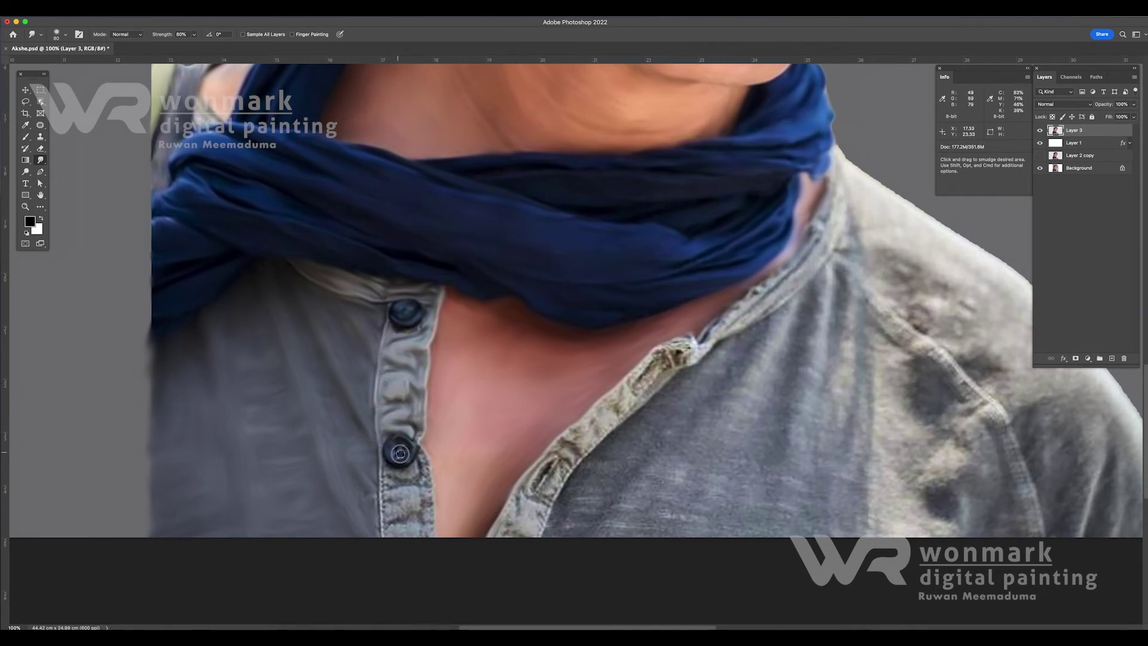
{"action": "scroll", "coordinate": [399, 453], "scroll_direction": "down", "scroll_amount": 2}
{"action": "scroll", "coordinate": [399, 453], "scroll_direction": "right", "scroll_amount": 1}
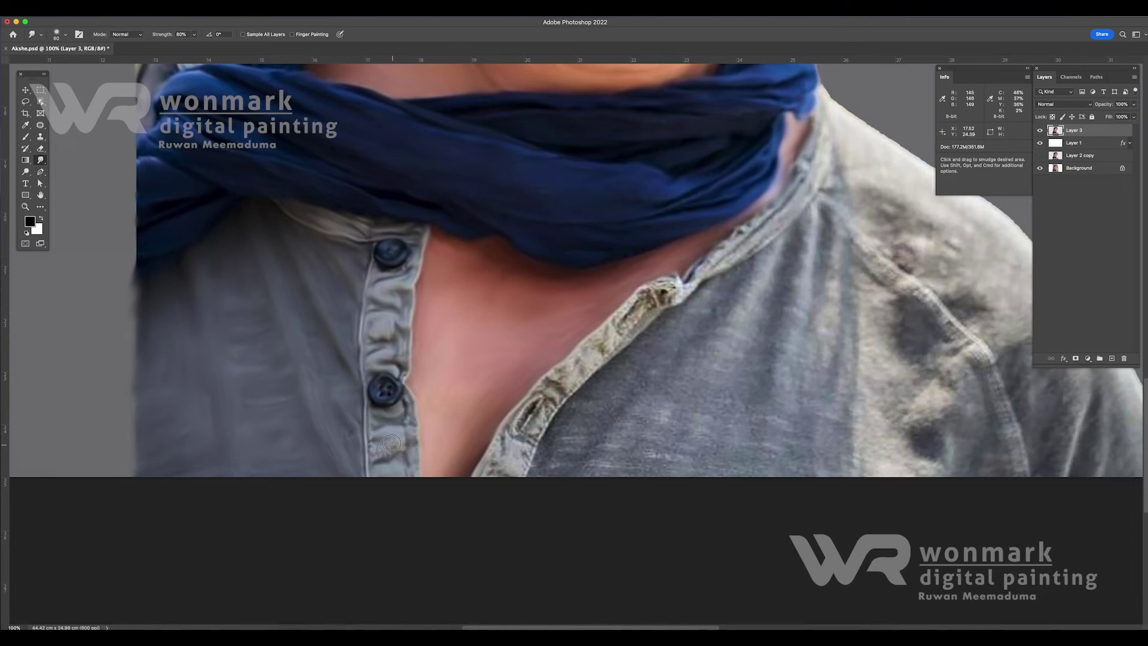
{"action": "scroll", "coordinate": [386, 442], "scroll_direction": "right", "scroll_amount": 4}
{"action": "scroll", "coordinate": [394, 447], "scroll_direction": "up", "scroll_amount": 1}
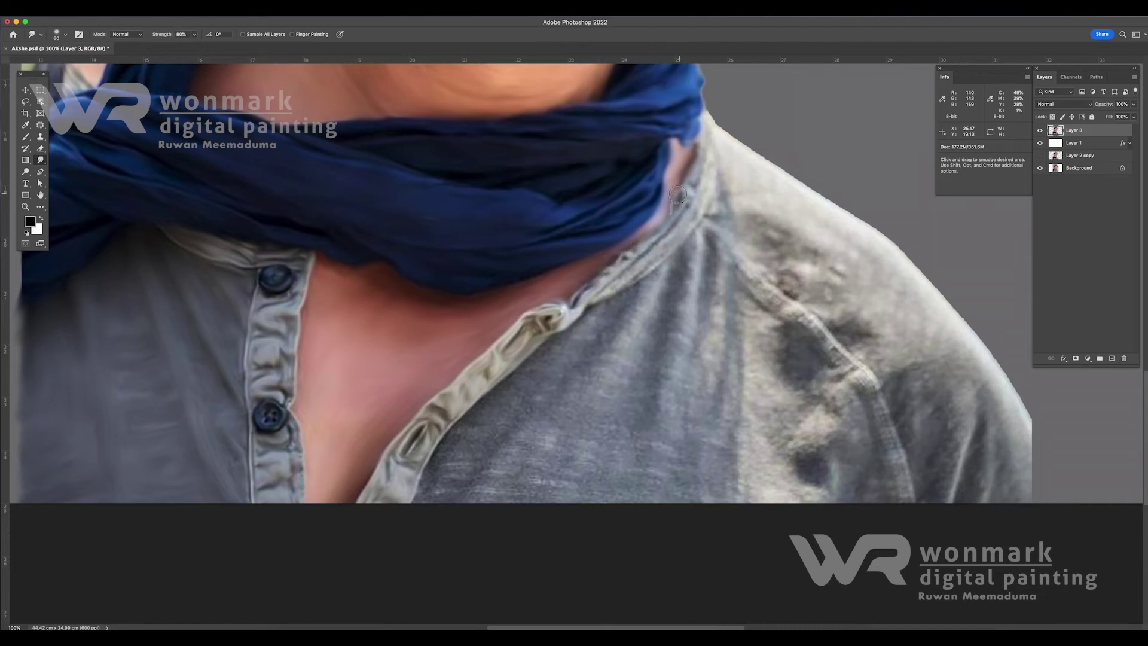
- Smudge the neckline collar edge and the lower and right shirt fabric smooth
{"action": "scroll", "coordinate": [526, 310], "scroll_direction": "down", "scroll_amount": 2}
{"action": "scroll", "coordinate": [526, 311], "scroll_direction": "right", "scroll_amount": 1}
{"action": "key", "text": "bracketright"}
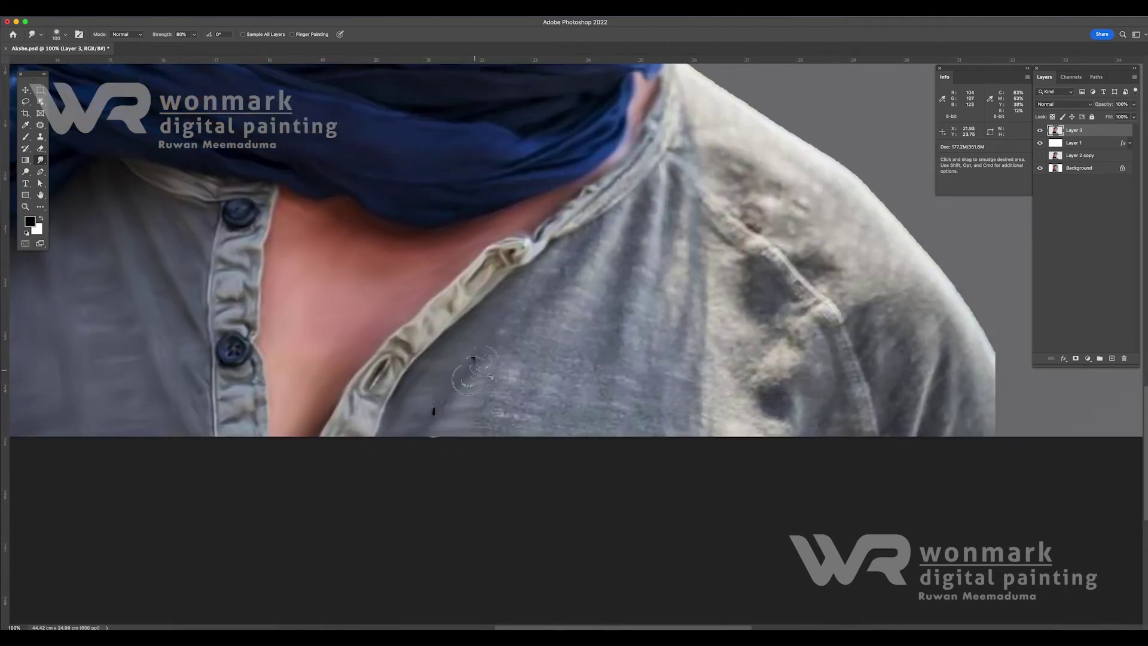
{"action": "left_click_drag", "start_coordinate": [544, 242], "coordinate": [615, 189]}
{"action": "key", "text": "bracketright"}
{"action": "left_click_drag", "start_coordinate": [496, 376], "coordinate": [526, 430]}
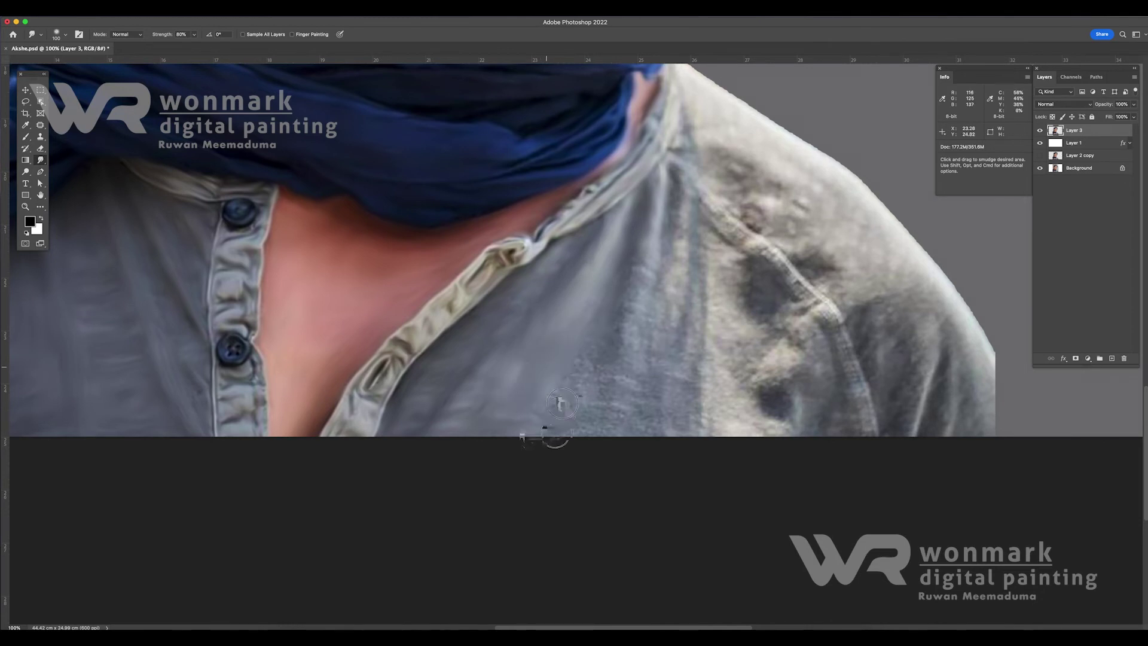
{"action": "left_click_drag", "start_coordinate": [587, 348], "coordinate": [595, 411]}
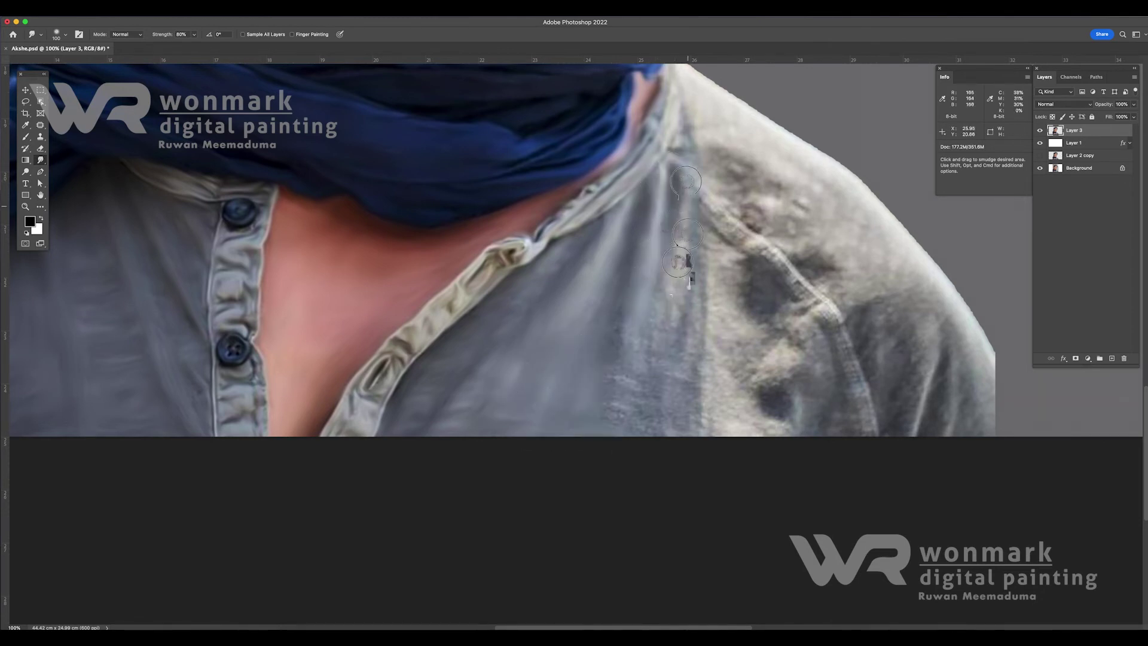
{"action": "left_click_drag", "start_coordinate": [634, 329], "coordinate": [641, 411]}
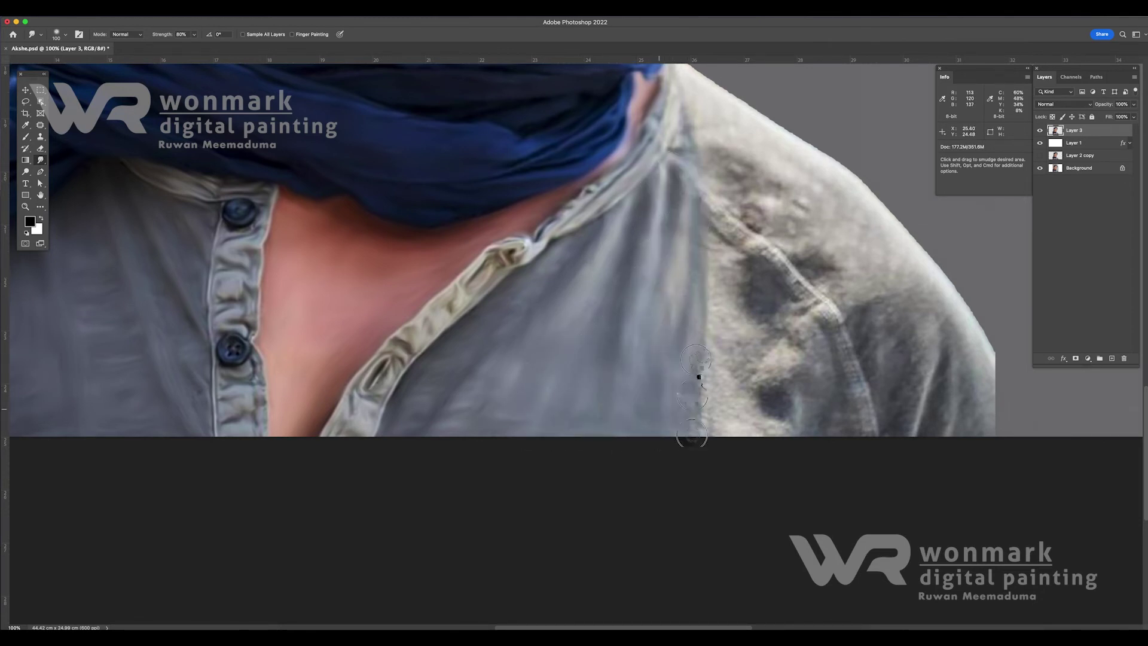
- Smooth the mottled shoulder texture and soften the seam around the dark spot
{"action": "mouse_move", "coordinate": [705, 149]}
{"action": "left_mouse_down"}
{"action": "mouse_move", "coordinate": [750, 221]}
{"action": "mouse_move", "coordinate": [717, 269]}
{"action": "left_mouse_up"}
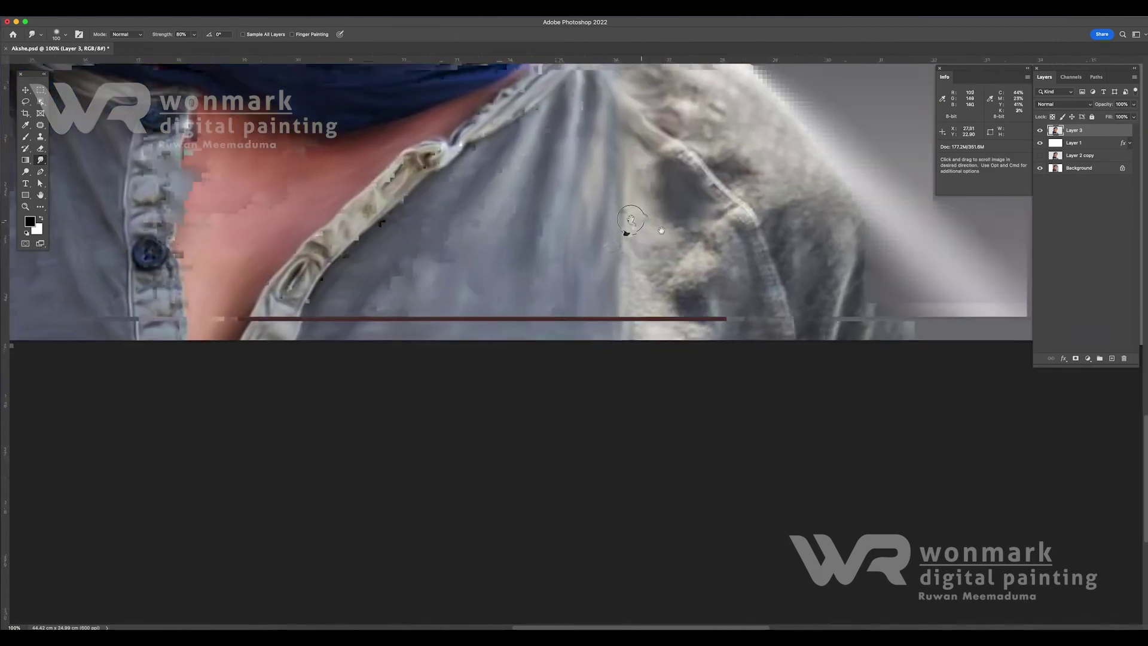
{"action": "scroll", "coordinate": [658, 251], "scroll_direction": "down", "scroll_amount": 5}
{"action": "scroll", "coordinate": [657, 251], "scroll_direction": "right", "scroll_amount": 5}
{"action": "left_click_drag", "start_coordinate": [670, 233], "coordinate": [644, 265]}
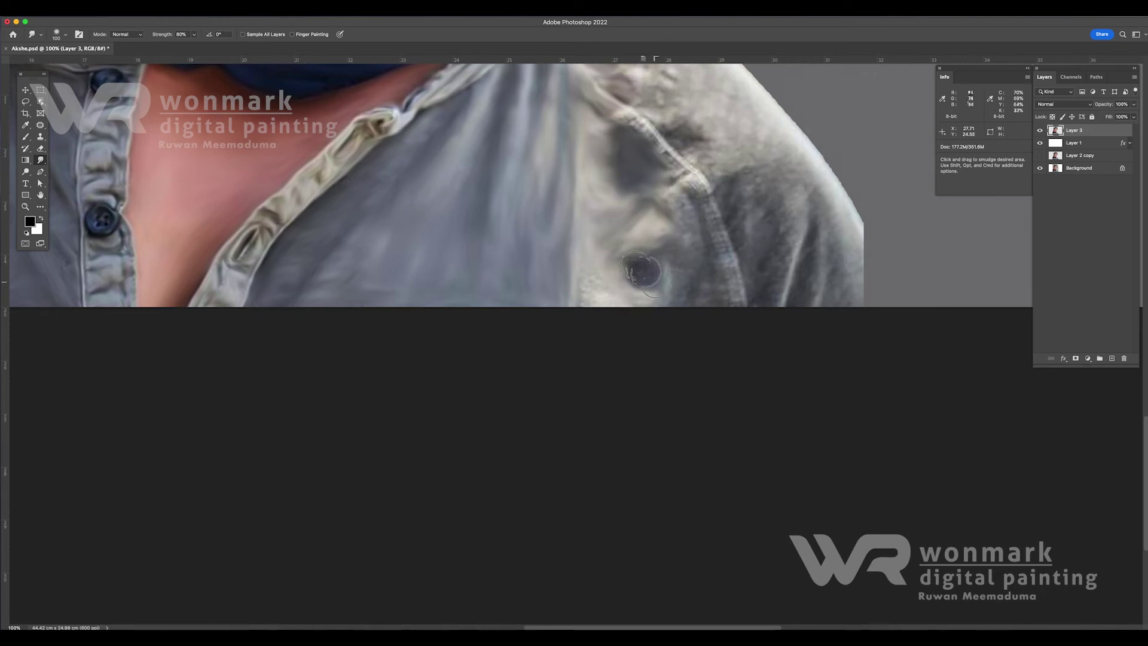
{"action": "scroll", "coordinate": [597, 263], "scroll_direction": "right", "scroll_amount": 3}
{"action": "left_click_drag", "start_coordinate": [616, 194], "coordinate": [576, 161]}
{"action": "left_click_drag", "start_coordinate": [637, 245], "coordinate": [658, 305]}
{"action": "scroll", "coordinate": [598, 262], "scroll_direction": "up", "scroll_amount": 4}
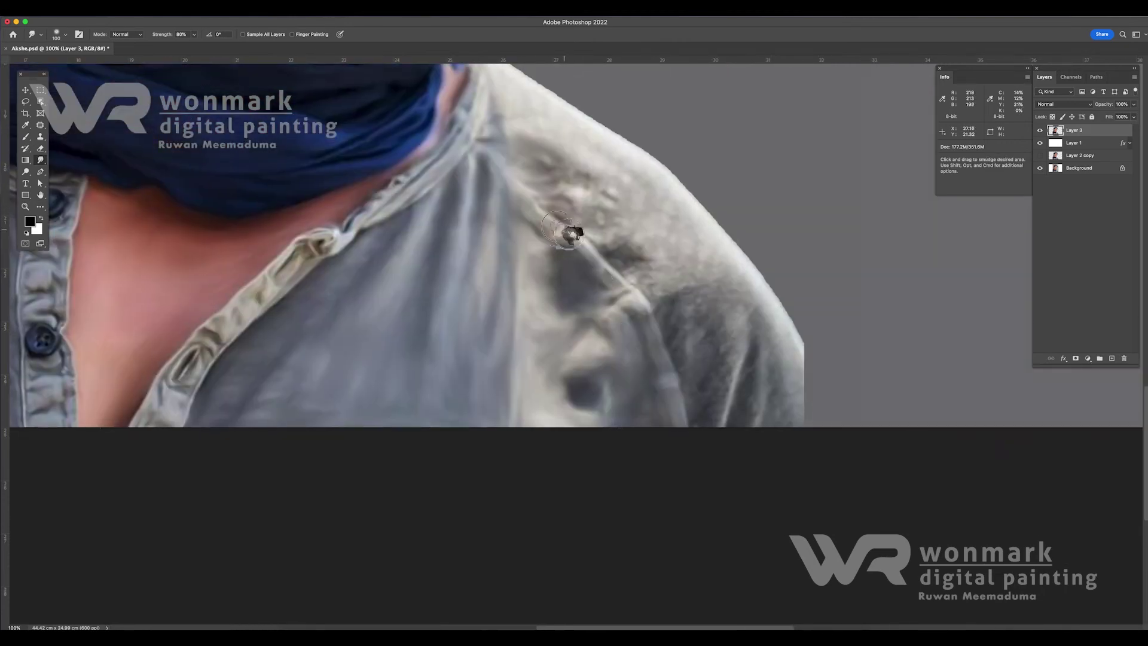
{"action": "scroll", "coordinate": [568, 233], "scroll_direction": "up", "scroll_amount": 2}
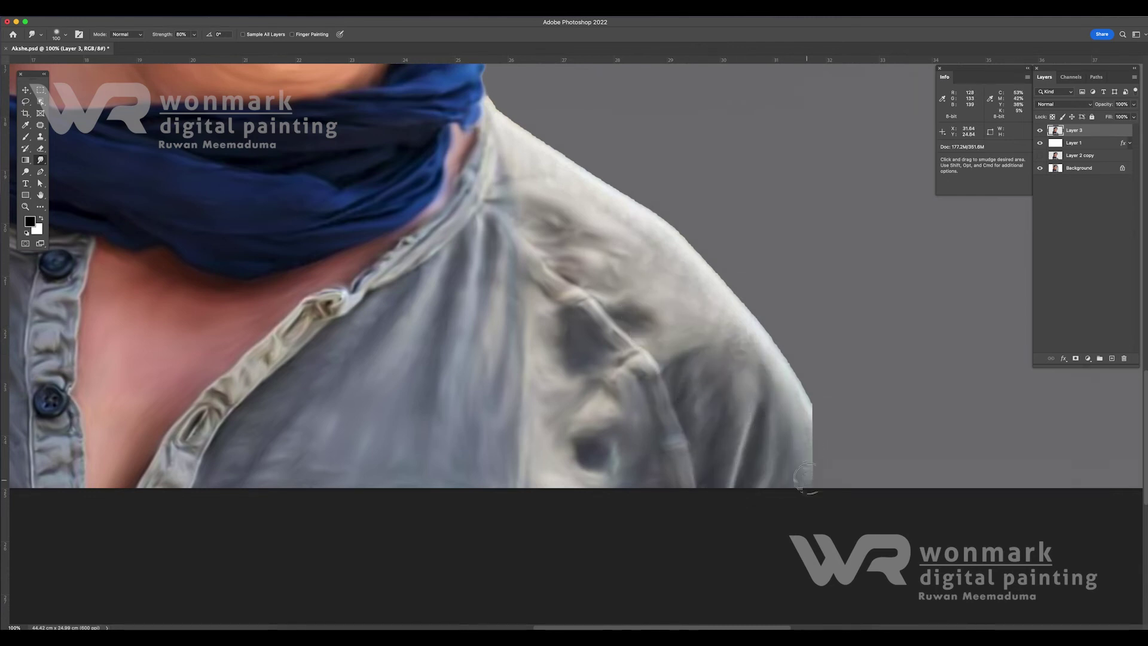
- Even out the jagged shoulder outline with a larger brush, then fit the whole portrait in view
{"action": "key", "text": "bracketright"}
{"action": "key", "text": "bracketright"}
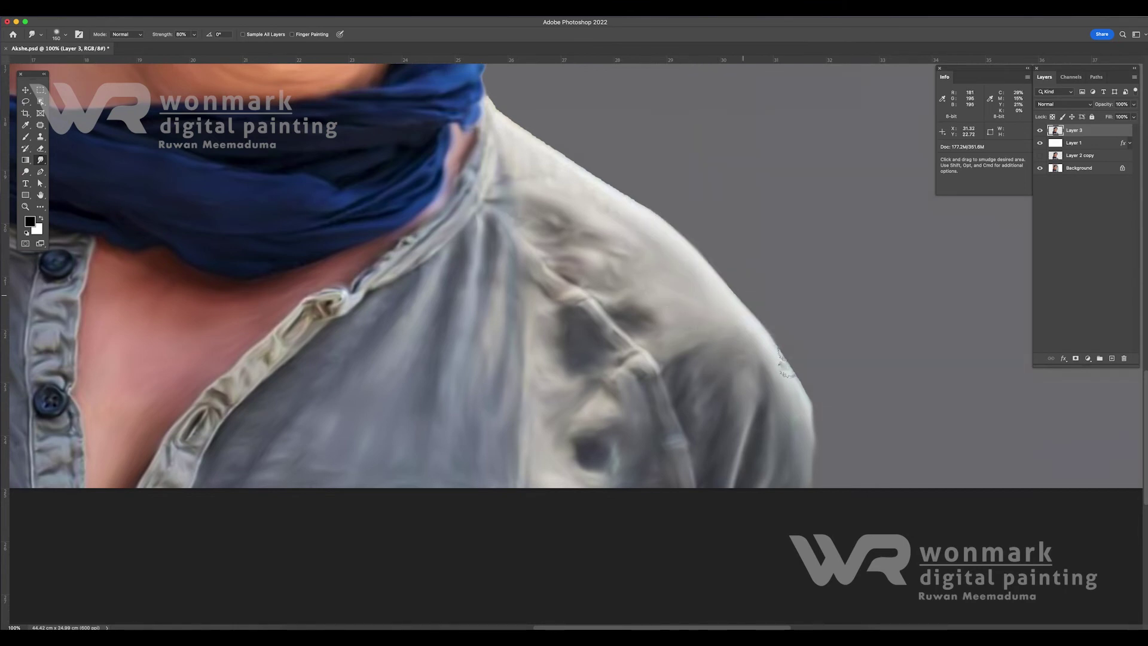
{"action": "left_click_drag", "start_coordinate": [499, 152], "coordinate": [505, 110]}
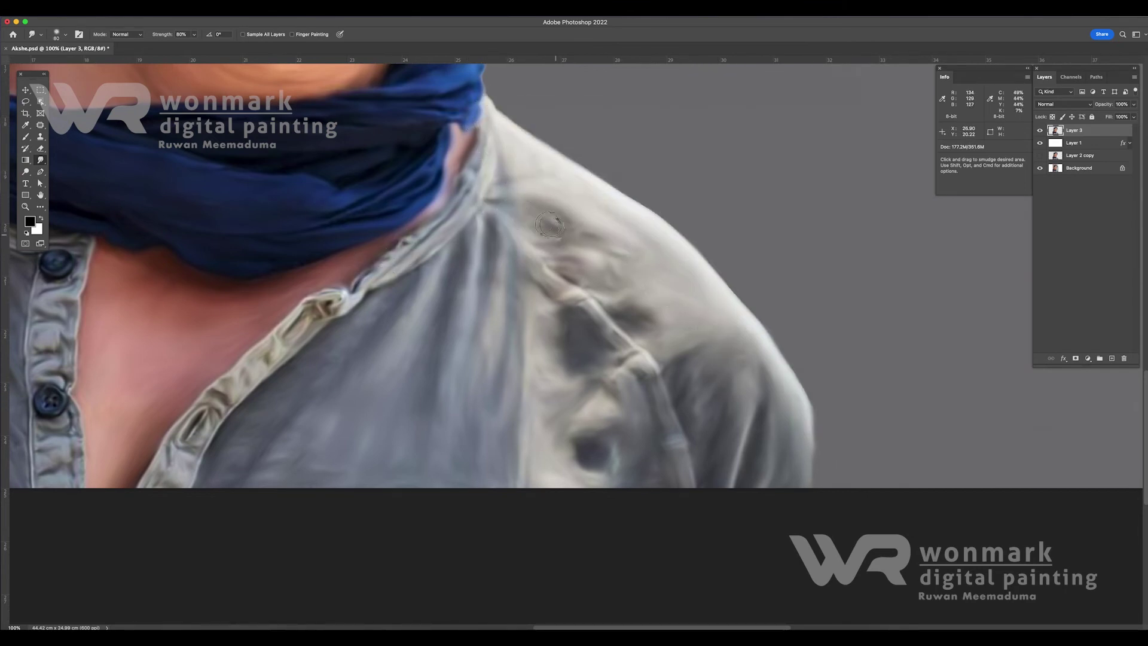
{"action": "scroll", "coordinate": [567, 305], "scroll_direction": "down", "scroll_amount": 2}
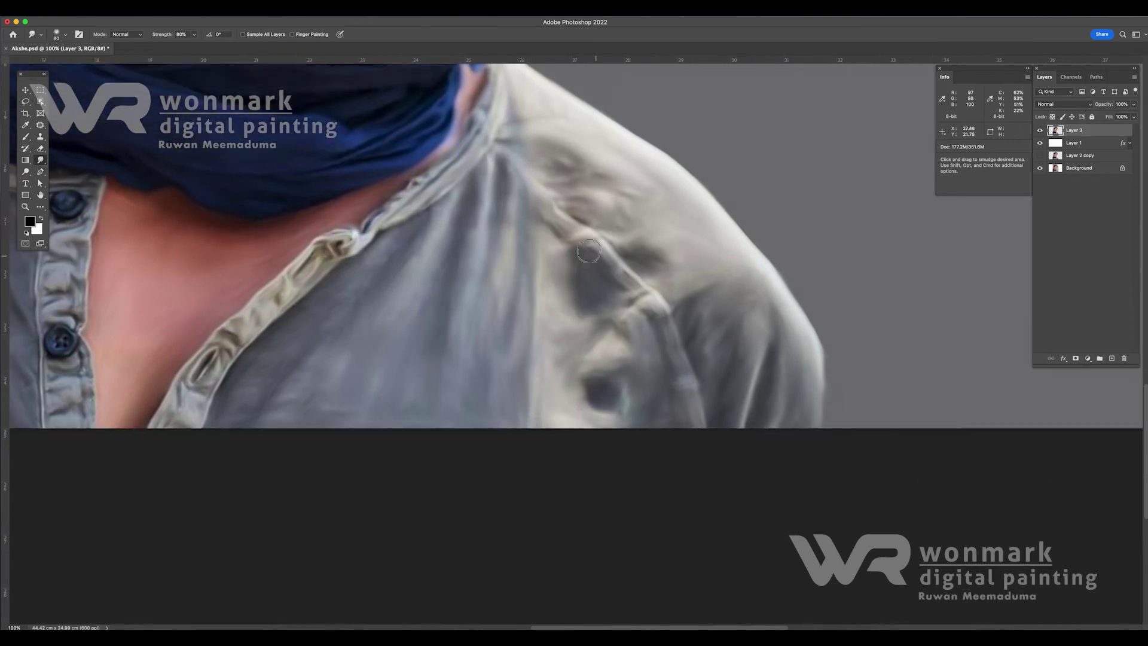
{"action": "key", "text": "ctrl+0"}
{"action": "scroll", "coordinate": [501, 363], "scroll_direction": "up", "scroll_amount": 4}
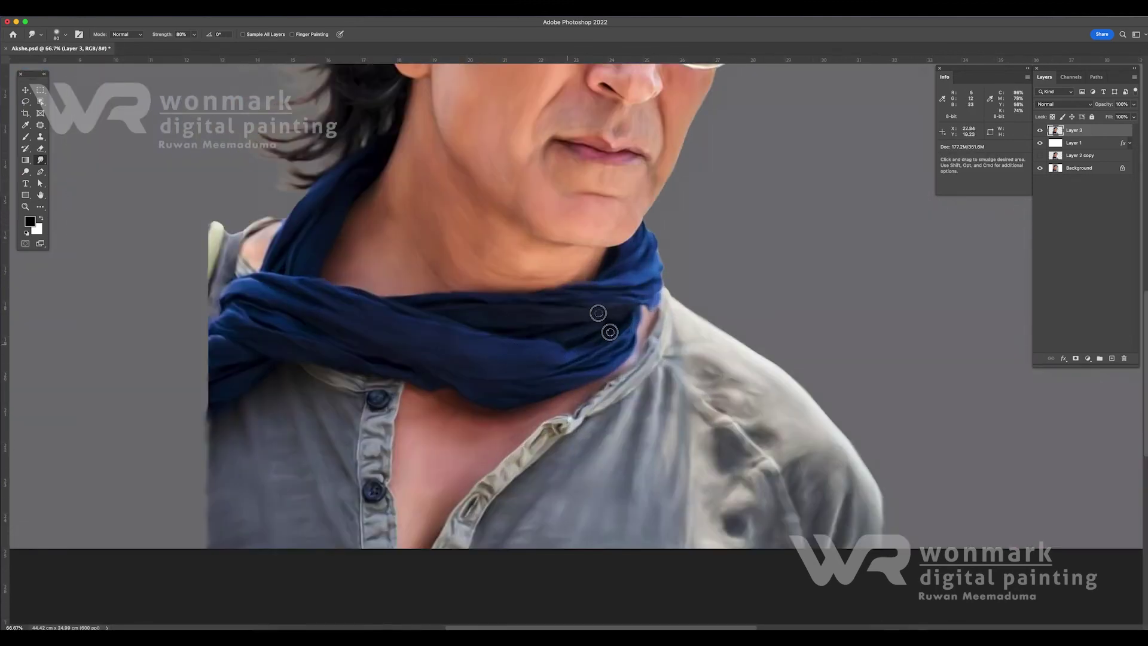
{"action": "scroll", "coordinate": [609, 331], "scroll_direction": "up", "scroll_amount": 10}
{"action": "scroll", "coordinate": [309, 273], "scroll_direction": "up", "scroll_amount": 3}
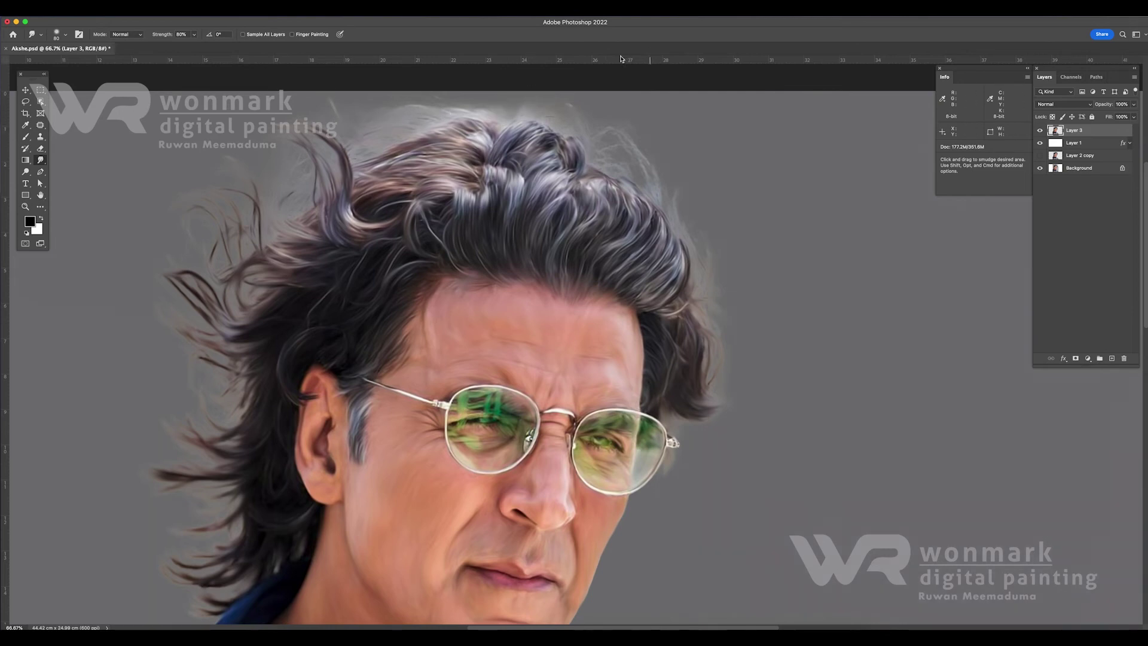
{"action": "key", "text": "ctrl+0"}
{"action": "scroll", "coordinate": [567, 388], "scroll_direction": "up", "scroll_amount": 5}
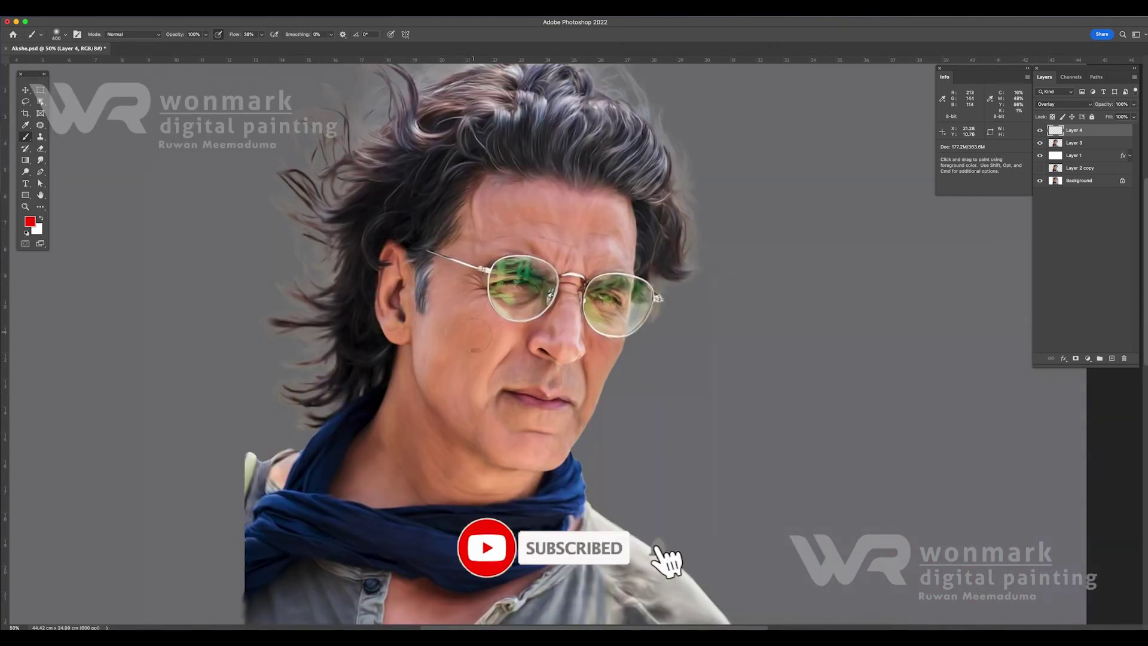
- Paint a faint stroke over the neck and load the figure's cutout as a selection
{"action": "key", "text": "bracketleft"}
{"action": "left_click_drag", "start_coordinate": [376, 450], "coordinate": [348, 458]}
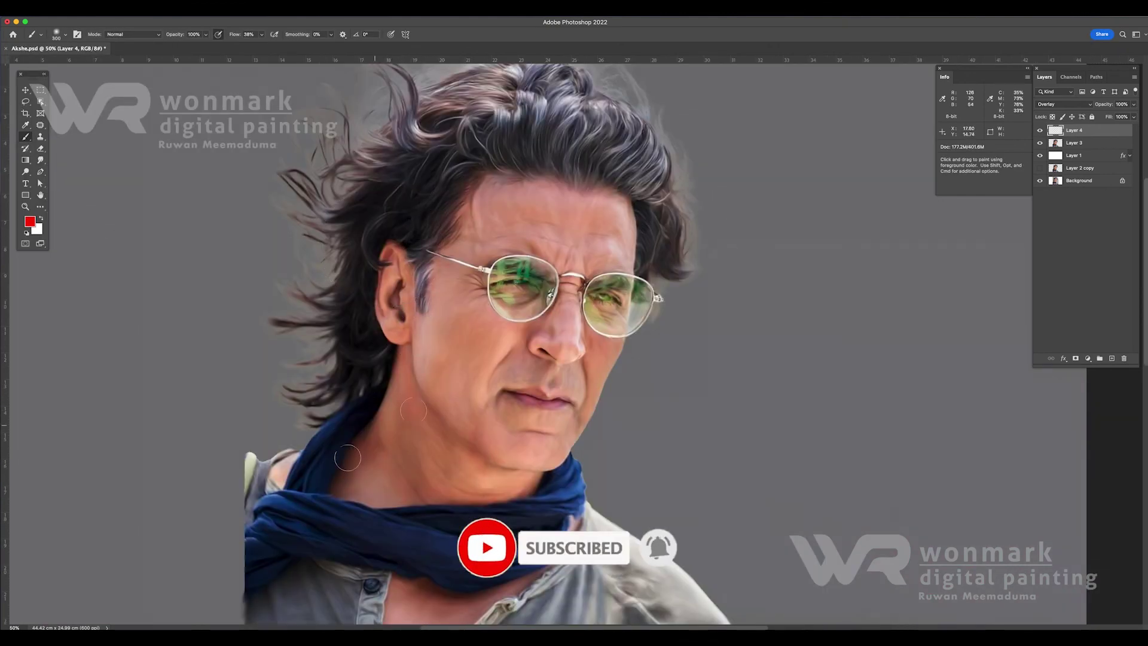
{"action": "left_click", "coordinate": [1055, 143], "text": "super"}
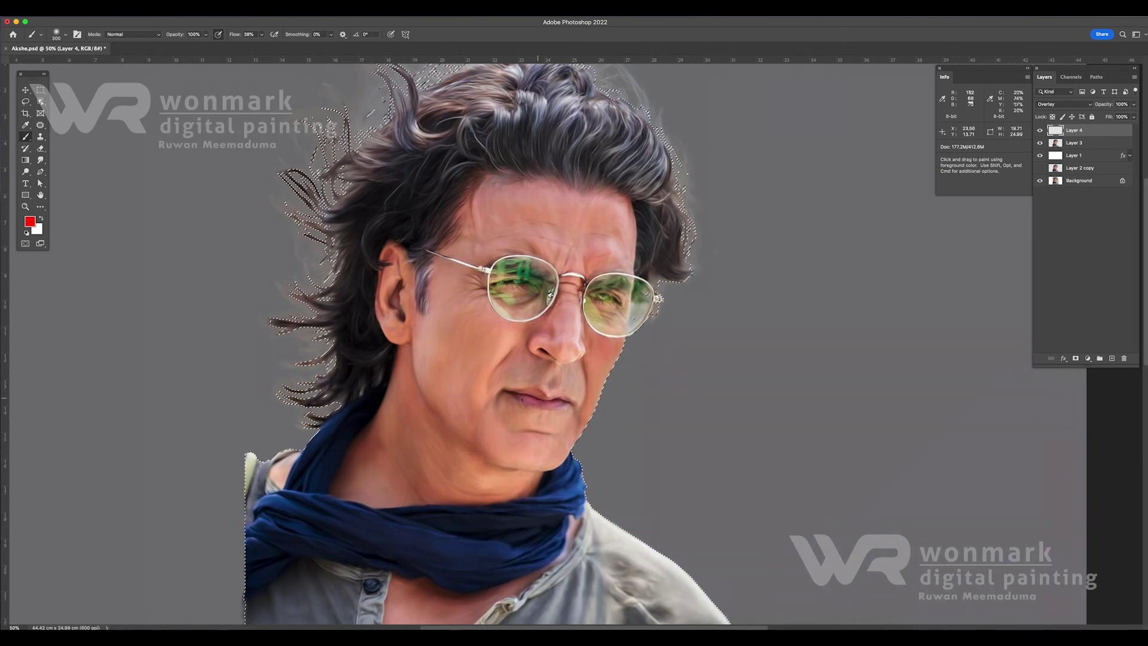
{"action": "scroll", "coordinate": [520, 425], "scroll_direction": "down", "scroll_amount": 5}
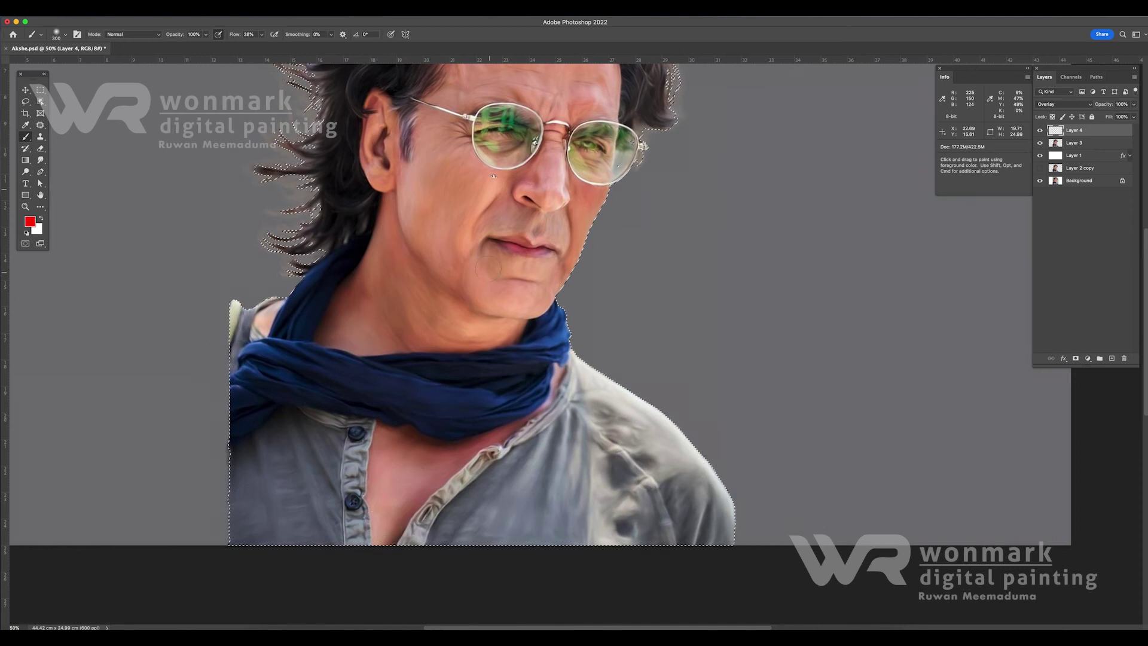
{"action": "scroll", "coordinate": [520, 424], "scroll_direction": "up", "scroll_amount": 4}
- Try blue, red and yellow foreground colours, settling on red
{"action": "left_click", "coordinate": [30, 221]}
{"action": "key", "text": "Return"}
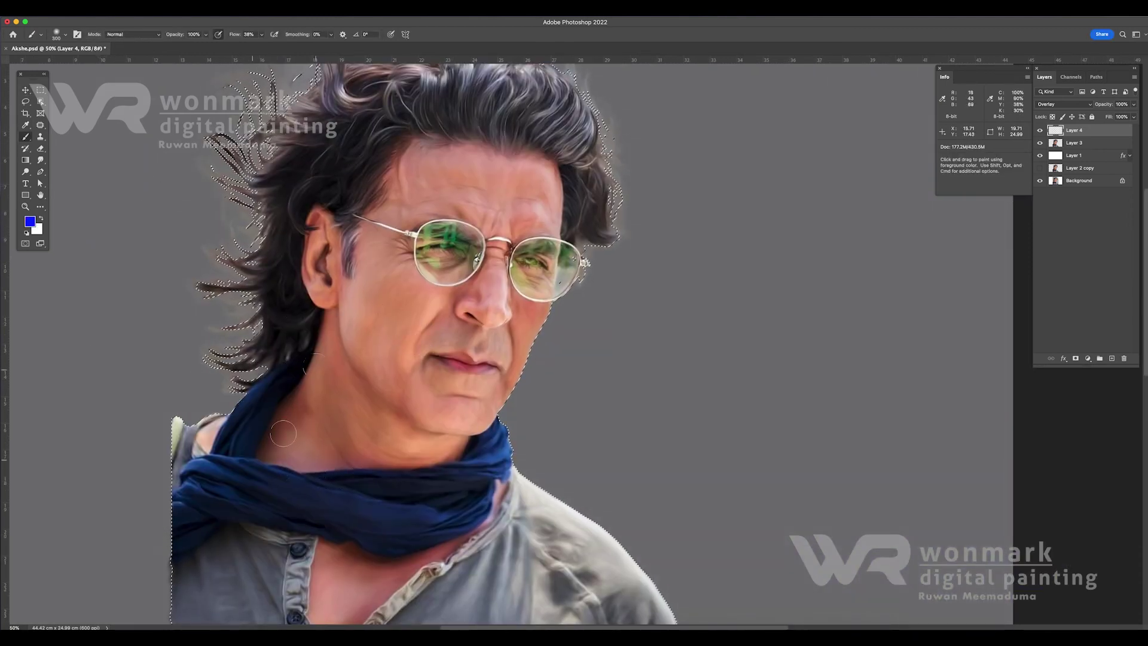
{"action": "scroll", "coordinate": [383, 469], "scroll_direction": "down", "scroll_amount": 5}
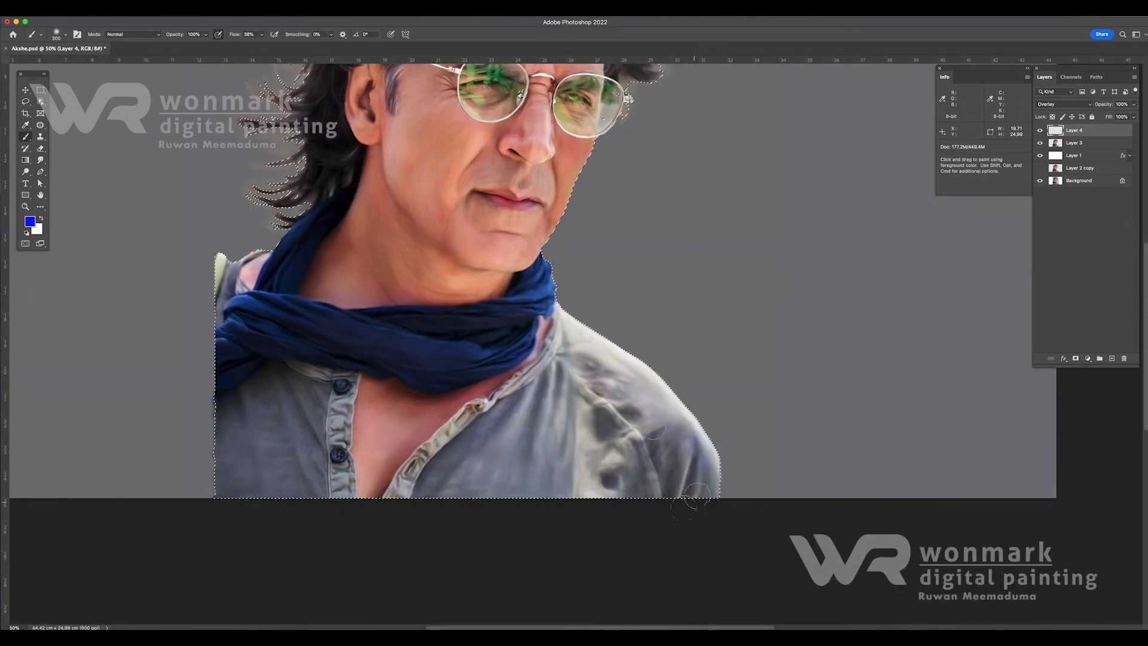
{"action": "scroll", "coordinate": [382, 197], "scroll_direction": "up", "scroll_amount": 5}
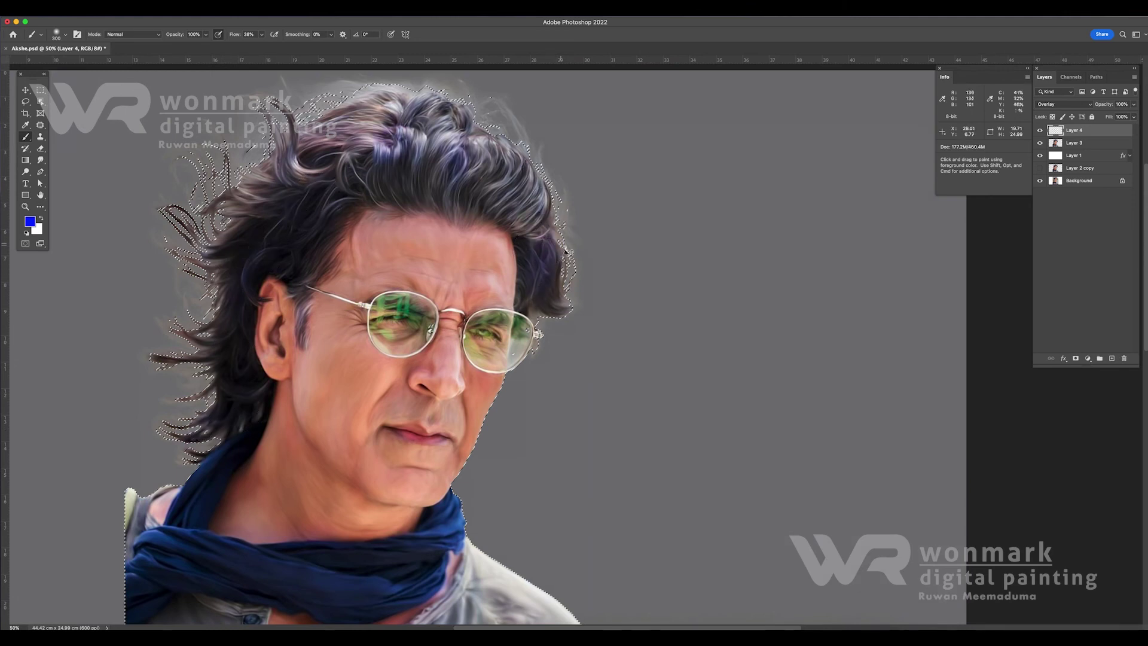
{"action": "left_click", "coordinate": [30, 221]}
{"action": "key", "text": "Return"}
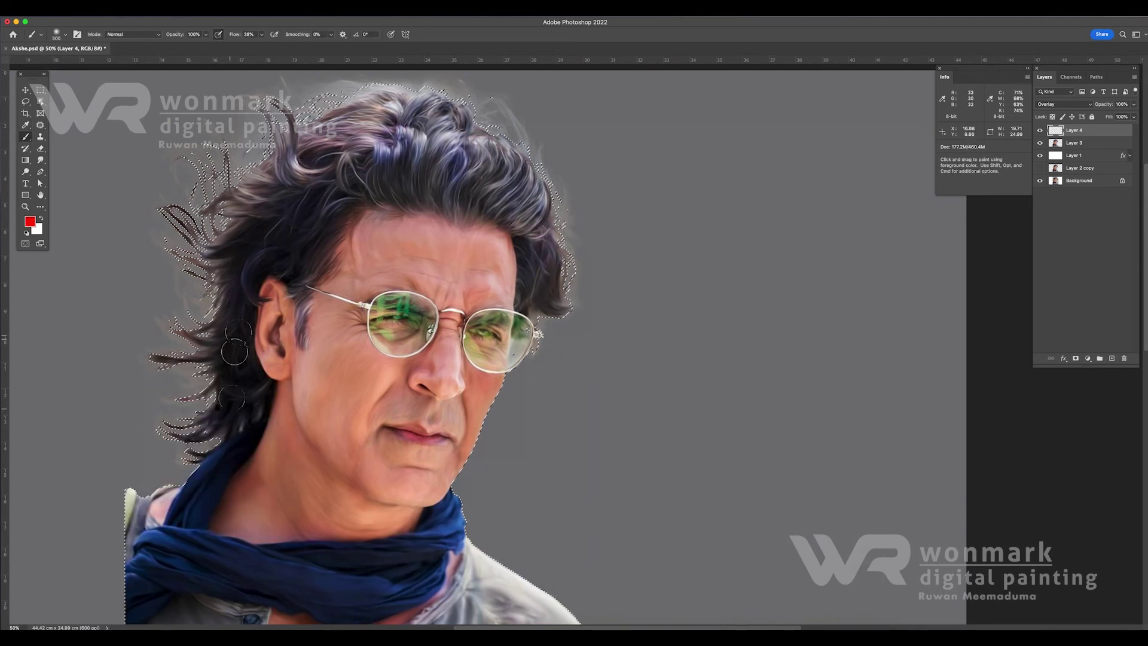
{"action": "left_click", "coordinate": [30, 221]}
{"action": "key", "text": "Return"}
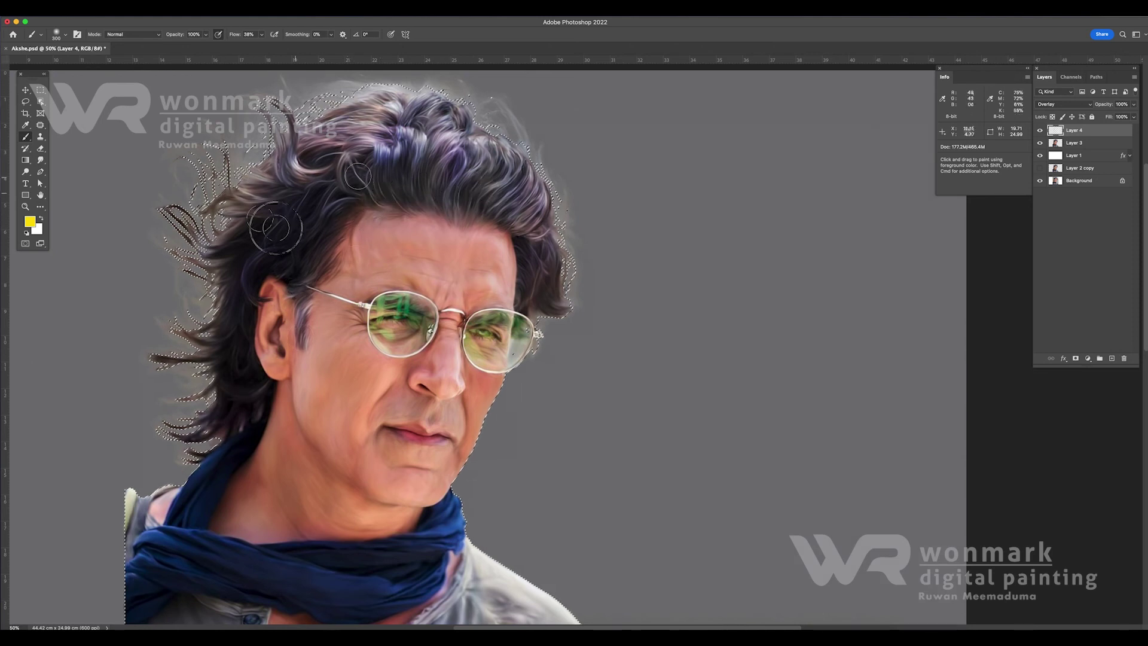
{"action": "scroll", "coordinate": [344, 541], "scroll_direction": "down", "scroll_amount": 4}
{"action": "scroll", "coordinate": [341, 541], "scroll_direction": "up", "scroll_amount": 5}
{"action": "left_click", "coordinate": [30, 221]}
{"action": "key", "text": "Return"}
- Tint the top-left hair red and the hair edges and left strands blue, then deselect
{"action": "left_click_drag", "start_coordinate": [436, 132], "coordinate": [472, 153]}
{"action": "left_click", "coordinate": [30, 221]}
{"action": "key", "text": "Return"}
{"action": "left_click_drag", "start_coordinate": [347, 336], "coordinate": [314, 453]}
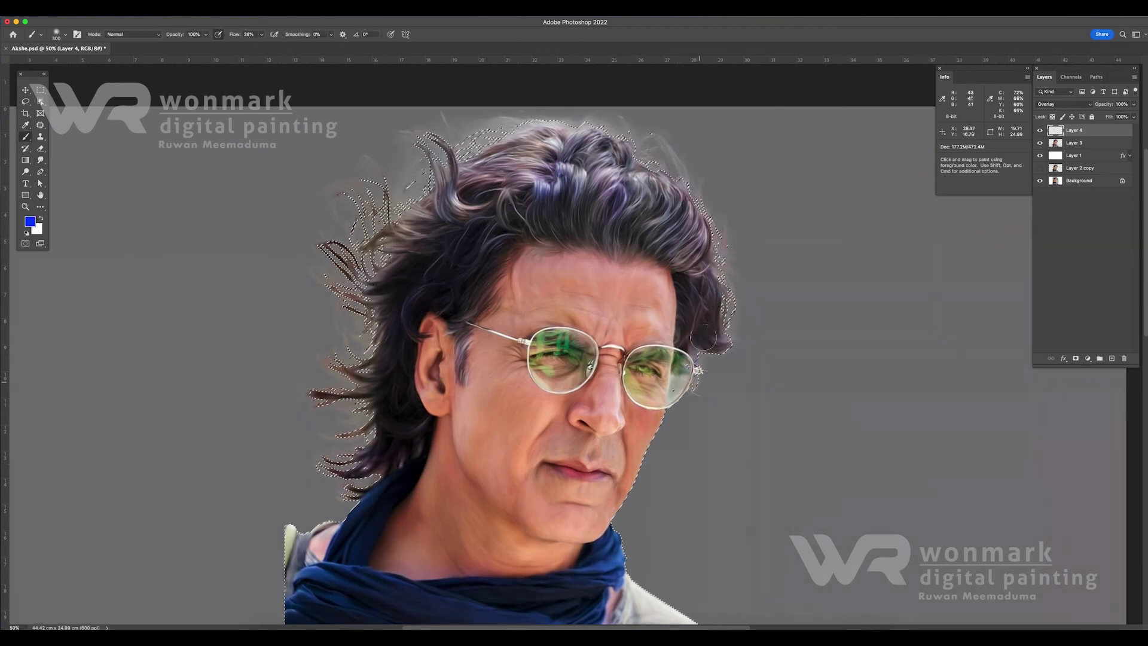
{"action": "left_click_drag", "start_coordinate": [703, 338], "coordinate": [687, 155]}
{"action": "left_click_drag", "start_coordinate": [335, 287], "coordinate": [368, 239]}
{"action": "key", "text": "ctrl+d"}
- Add a new layer, make white the paint colour, and zoom to 100% with a smaller brush
{"action": "left_click", "coordinate": [1113, 358]}
{"action": "key", "text": "d"}
{"action": "key", "text": "x"}
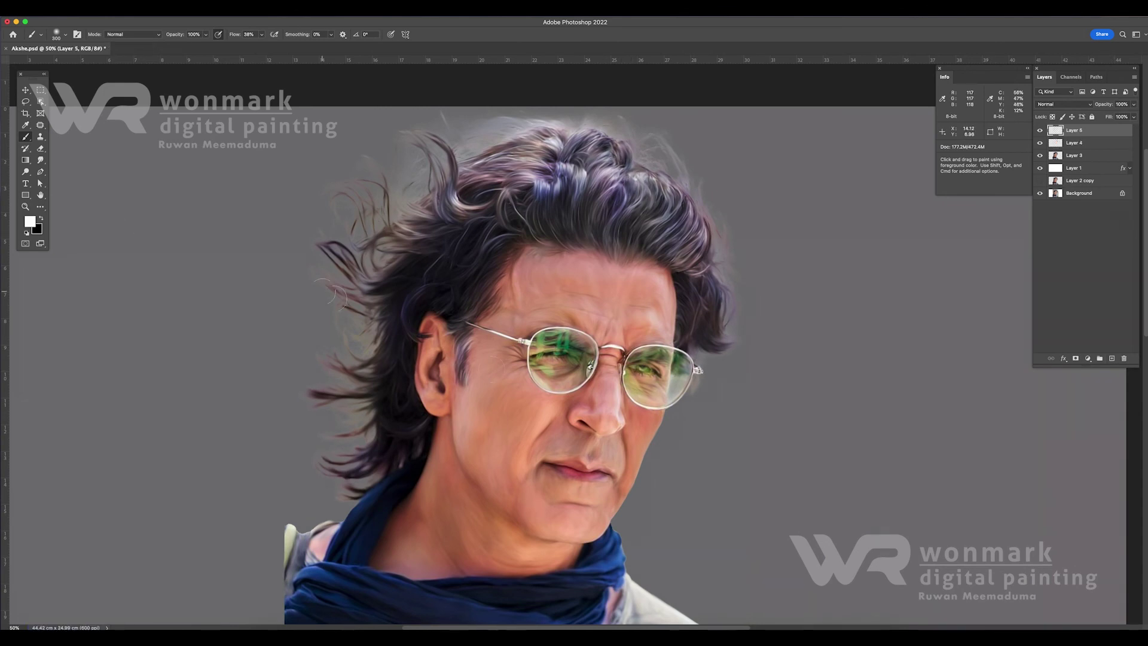
{"action": "key", "text": "ctrl+plus"}
{"action": "scroll", "coordinate": [580, 309], "scroll_direction": "down", "scroll_amount": 3}
{"action": "scroll", "coordinate": [579, 309], "scroll_direction": "right", "scroll_amount": 2}
{"action": "key", "text": "bracketleft"}
{"action": "key", "text": "bracketleft"}
{"action": "key", "text": "bracketleft"}
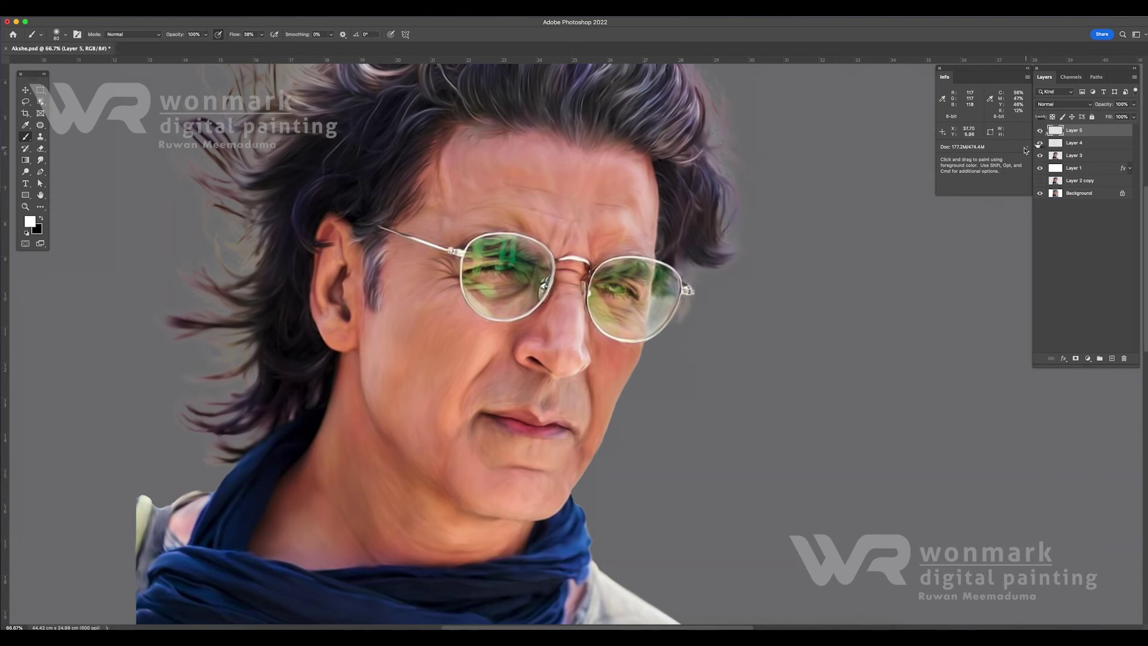
{"action": "scroll", "coordinate": [581, 314], "scroll_direction": "down", "scroll_amount": 3}
{"action": "key", "text": "ctrl+plus"}
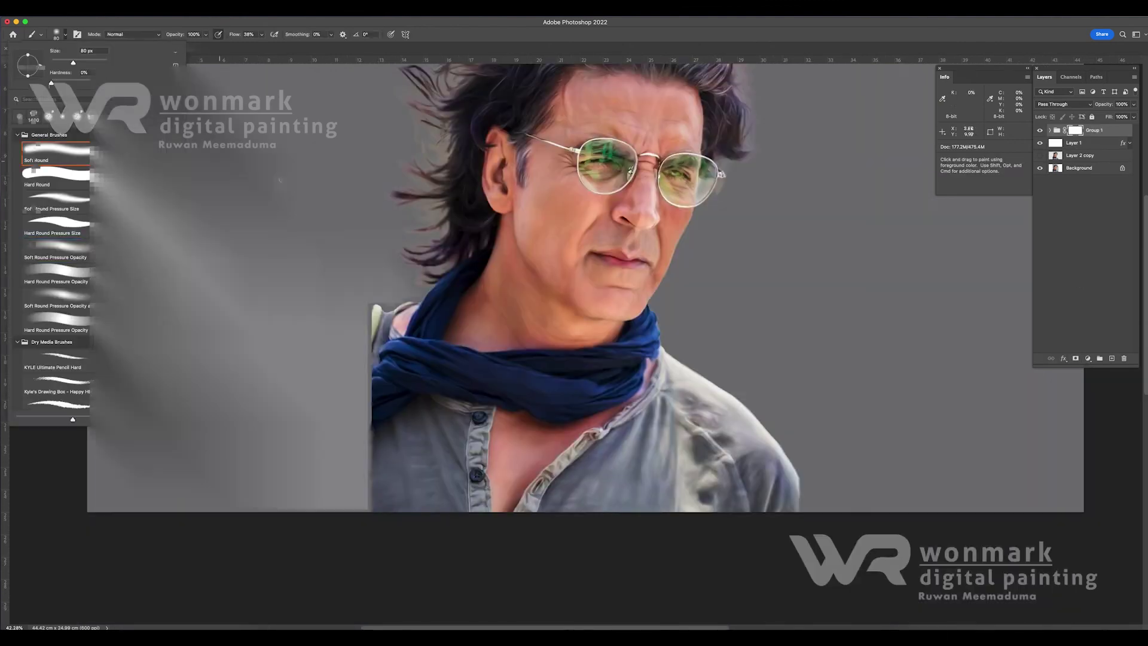
- Fade the scarf's left edge, shirt edge, right shoulder and sleeve into the background
{"action": "left_click_drag", "start_coordinate": [349, 311], "coordinate": [365, 496]}
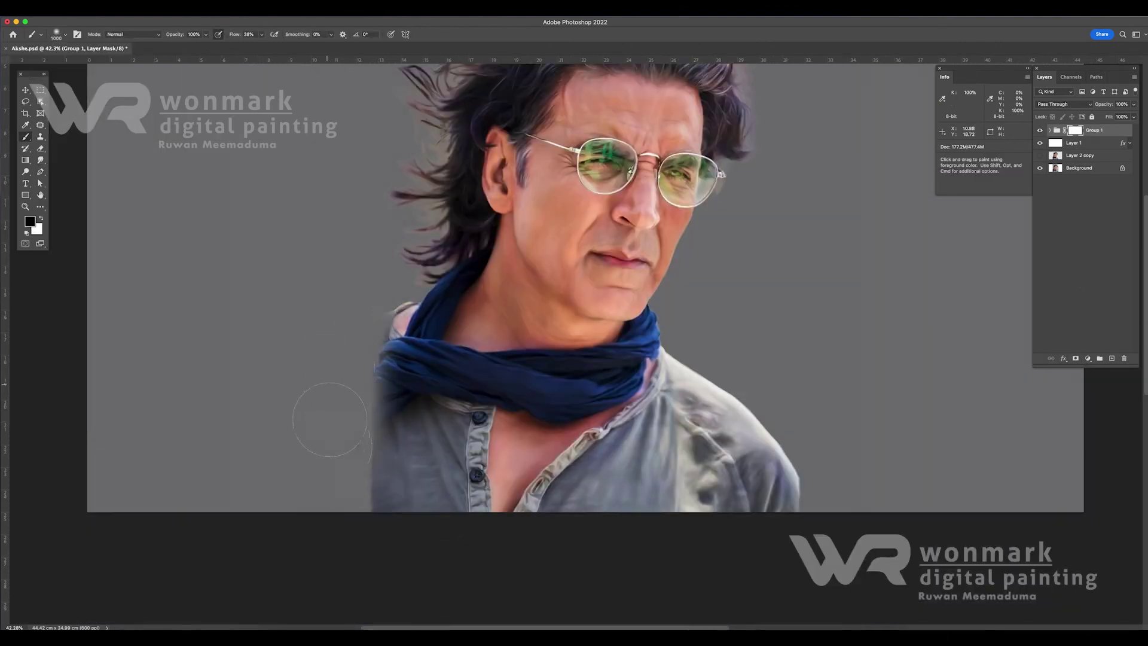
{"action": "left_click_drag", "start_coordinate": [329, 421], "coordinate": [382, 509]}
{"action": "left_click_drag", "start_coordinate": [658, 538], "coordinate": [771, 442]}
{"action": "left_click_drag", "start_coordinate": [657, 568], "coordinate": [771, 430]}
{"action": "key", "text": "bracketright"}
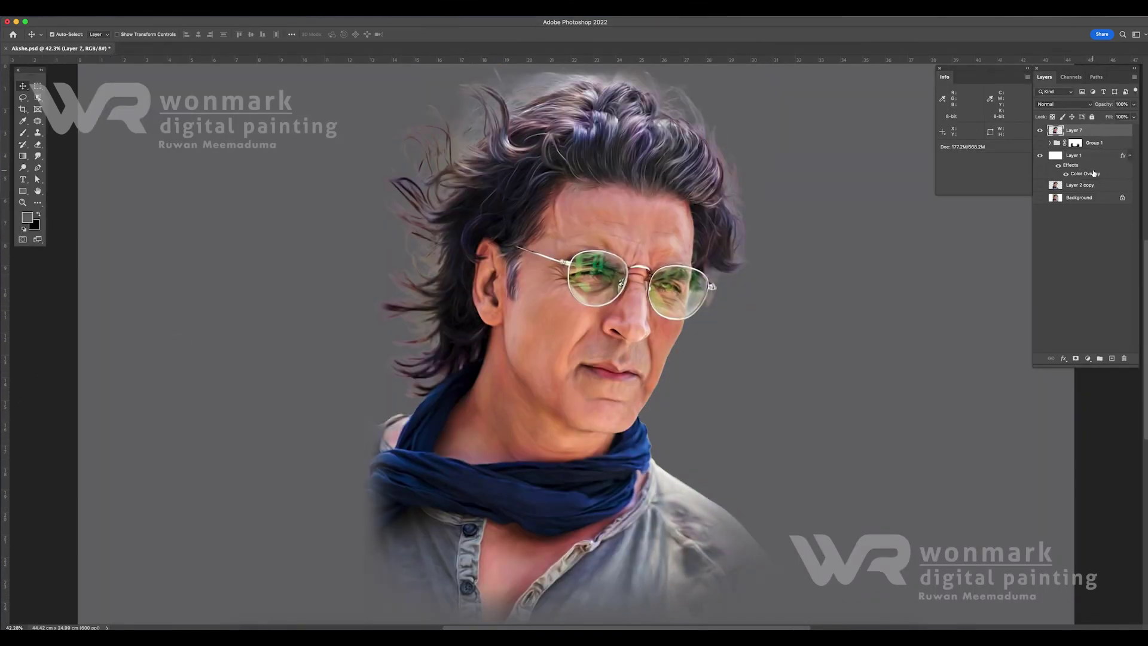
- Change the background Color Overlay to the navy sampled from the scarf
{"action": "double_click", "coordinate": [1085, 174]}
{"action": "left_click", "coordinate": [984, 272]}
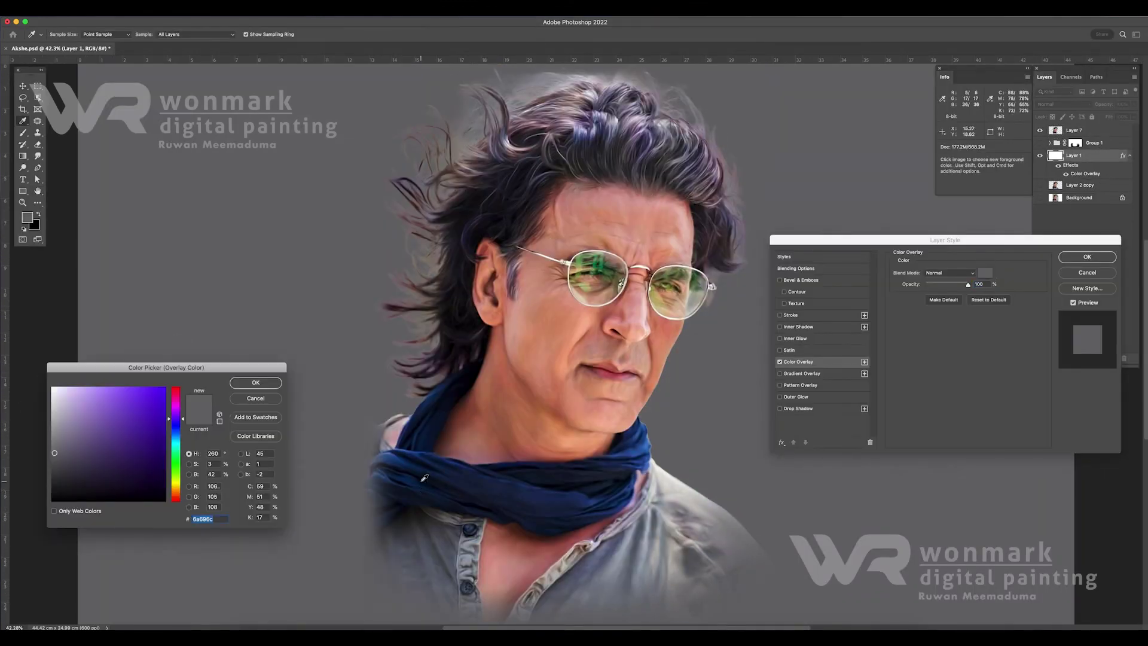
{"action": "left_click", "coordinate": [438, 469]}
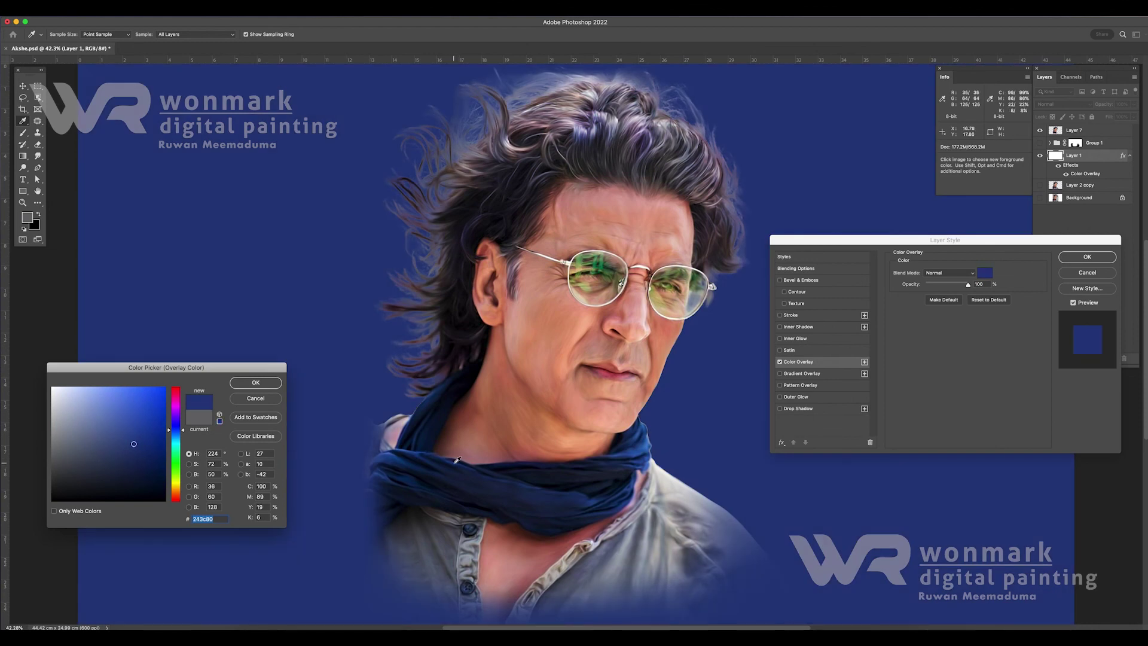
{"action": "left_click", "coordinate": [451, 462]}
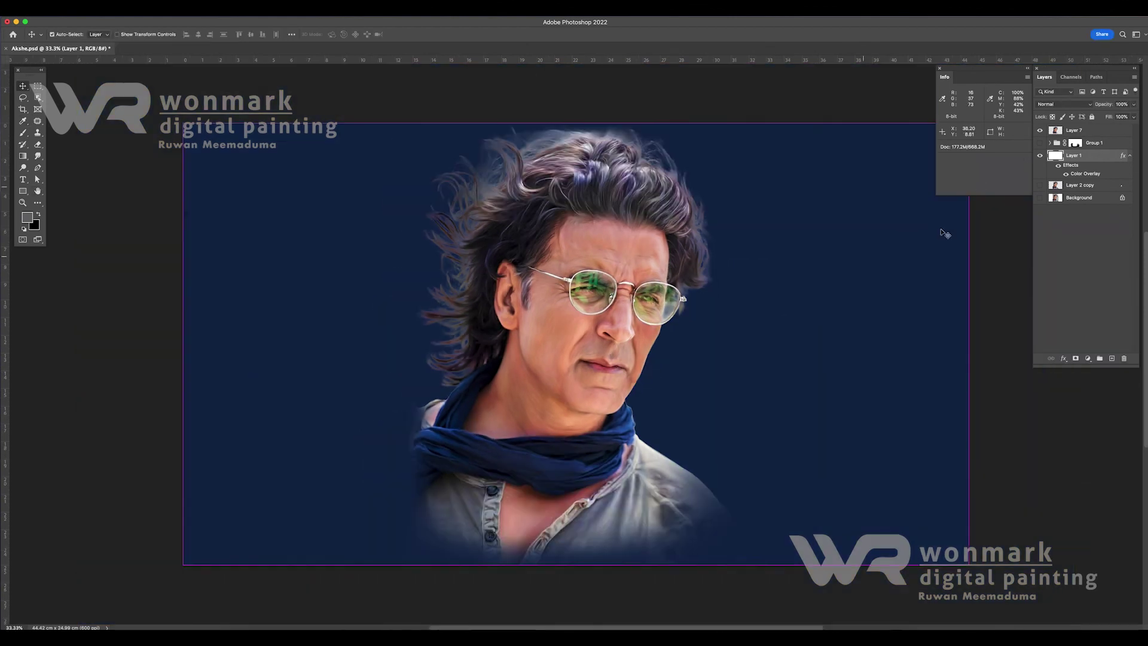
- Paint white clouds left and right of the portrait, then sample a grey cloud tone
{"action": "key", "text": "b"}
{"action": "left_click_drag", "start_coordinate": [514, 239], "coordinate": [245, 311]}
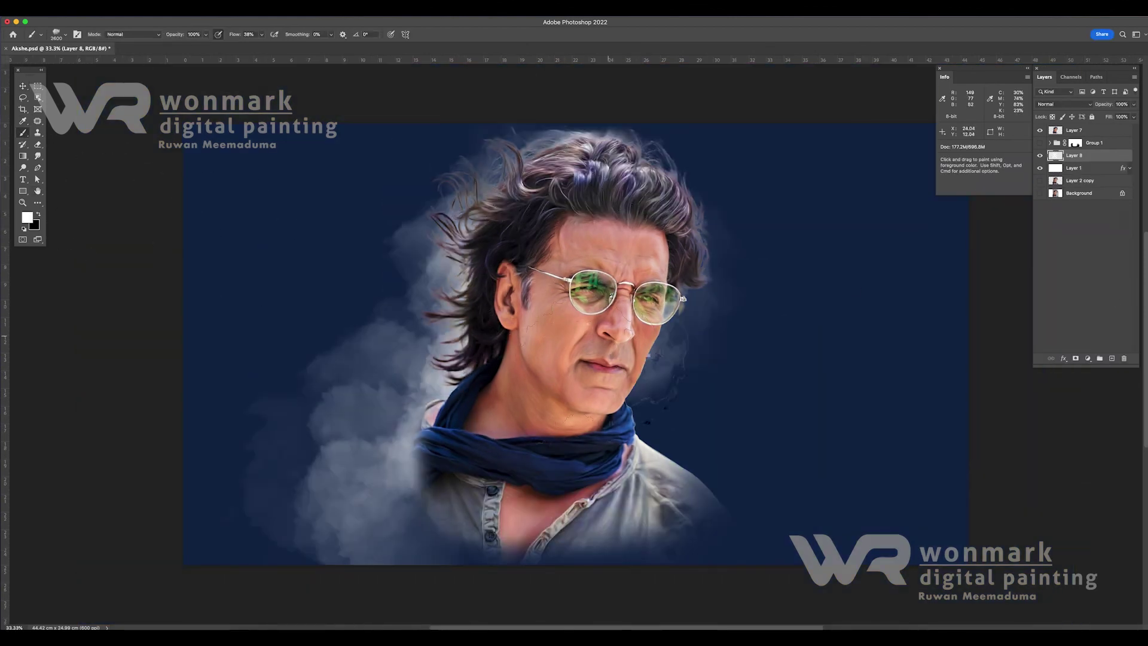
{"action": "left_click_drag", "start_coordinate": [687, 359], "coordinate": [777, 209]}
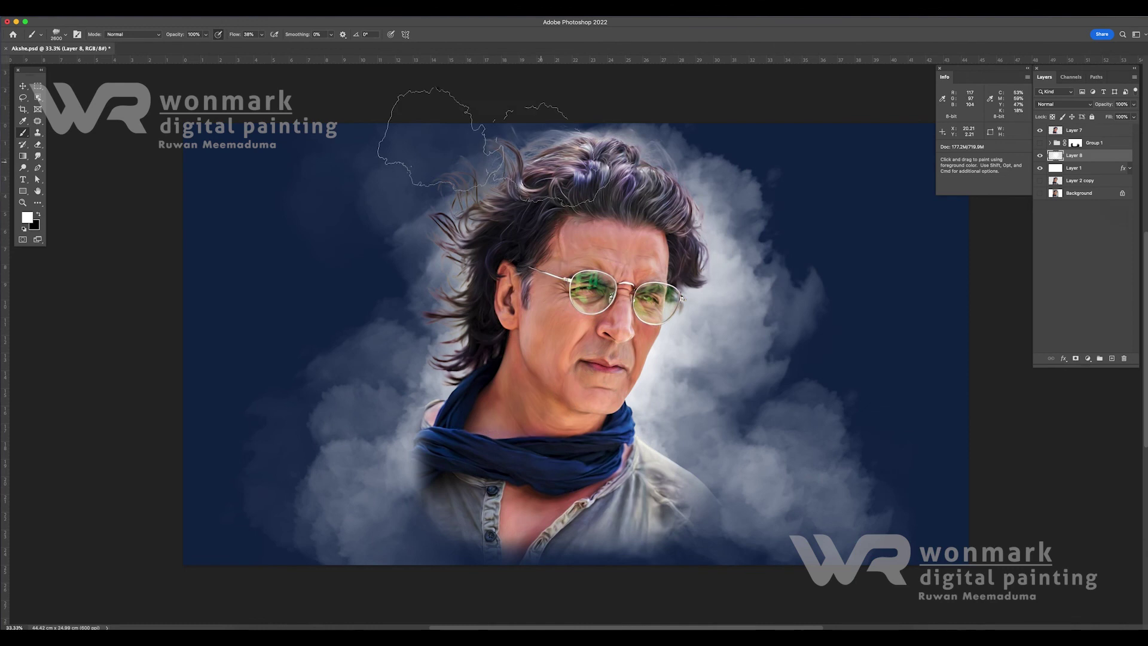
{"action": "left_click", "coordinate": [460, 508], "text": "alt"}
- Add a layer, switch it between Overlay and Normal blending, then delete it
{"action": "left_click", "coordinate": [1112, 358]}
{"action": "left_click", "coordinate": [1064, 104]}
{"action": "left_click", "coordinate": [1058, 206]}
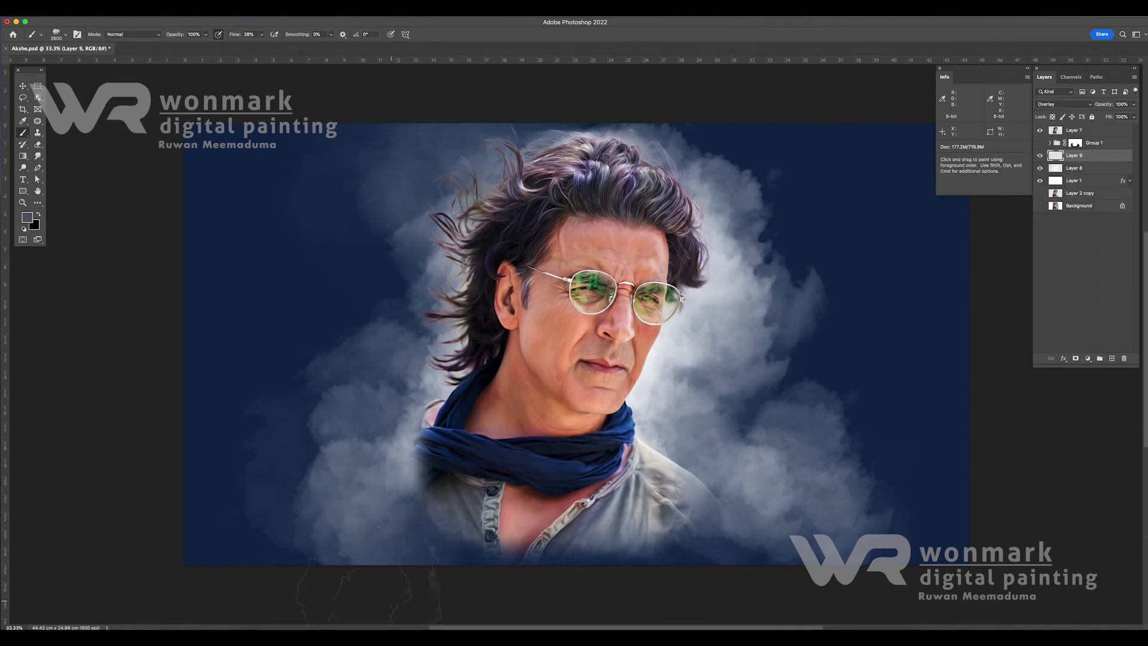
{"action": "left_click", "coordinate": [1064, 104]}
{"action": "left_click", "coordinate": [1058, 113]}
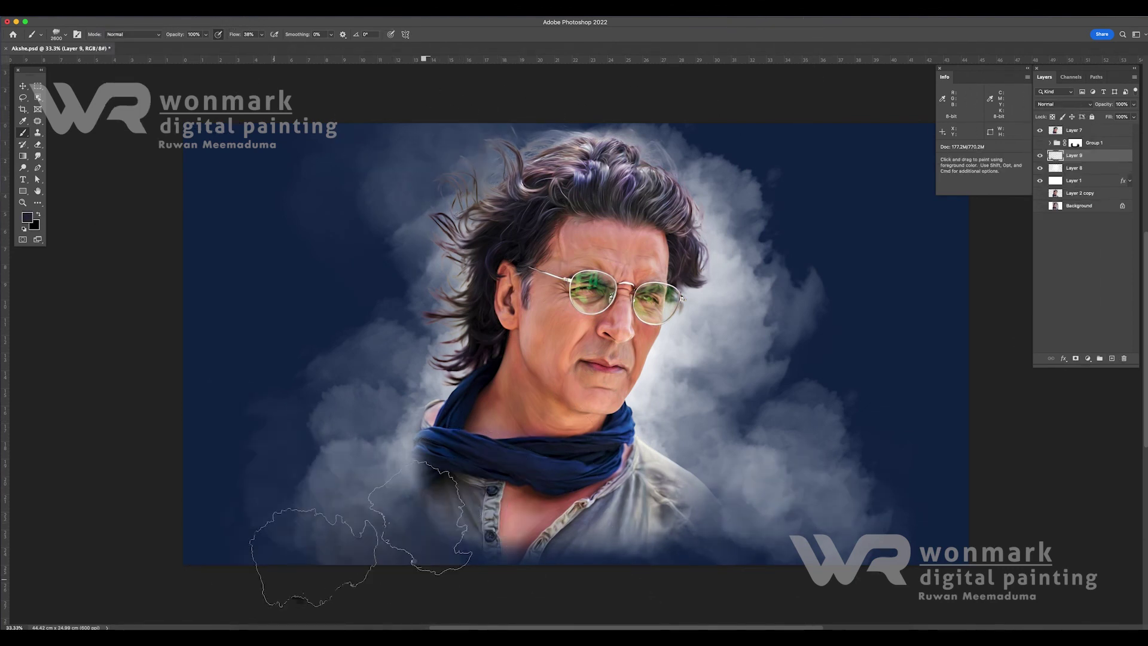
{"action": "left_click_drag", "start_coordinate": [1073, 156], "coordinate": [1124, 358]}
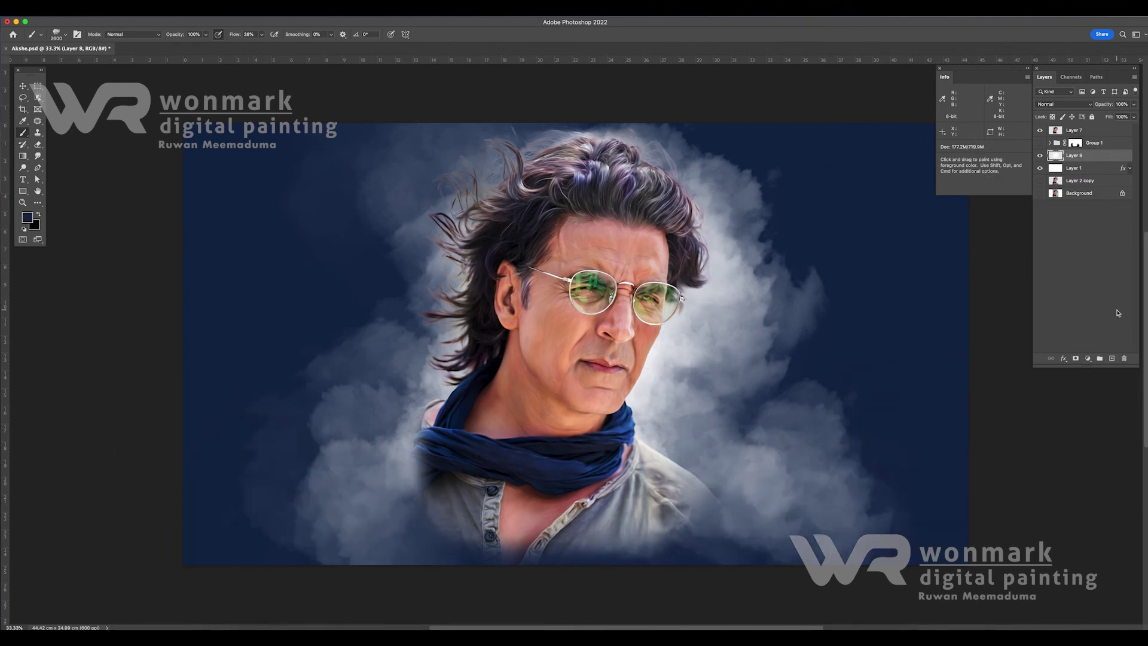
- Reset to black and white and darken the lower-right clouds with a smaller brush
{"action": "key", "text": "d"}
{"action": "key", "text": "bracketleft"}
{"action": "key", "text": "bracketleft"}
{"action": "key", "text": "bracketleft"}
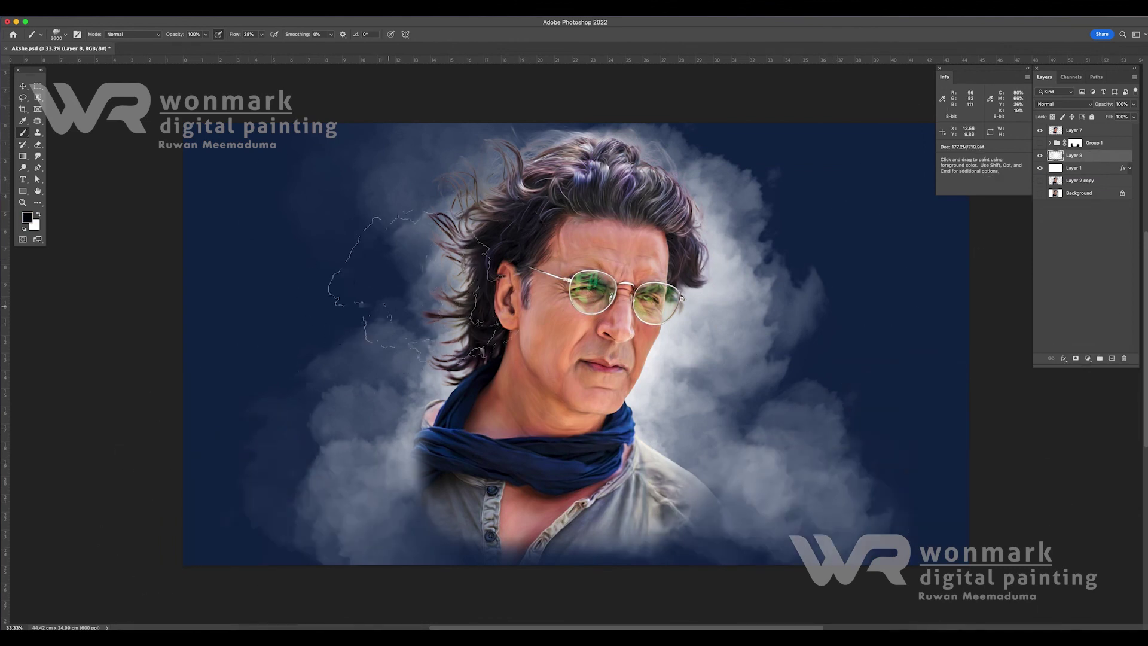
{"action": "left_click_drag", "start_coordinate": [335, 388], "coordinate": [418, 491]}
{"action": "key", "text": "ctrl+z"}
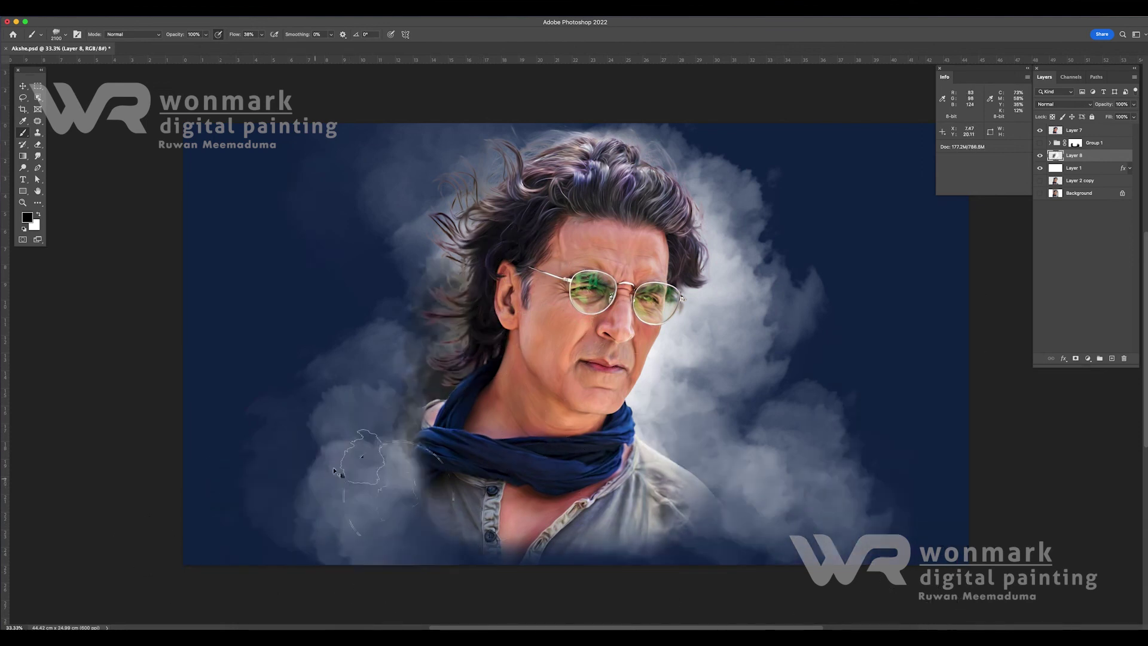
{"action": "left_click_drag", "start_coordinate": [681, 383], "coordinate": [885, 514]}
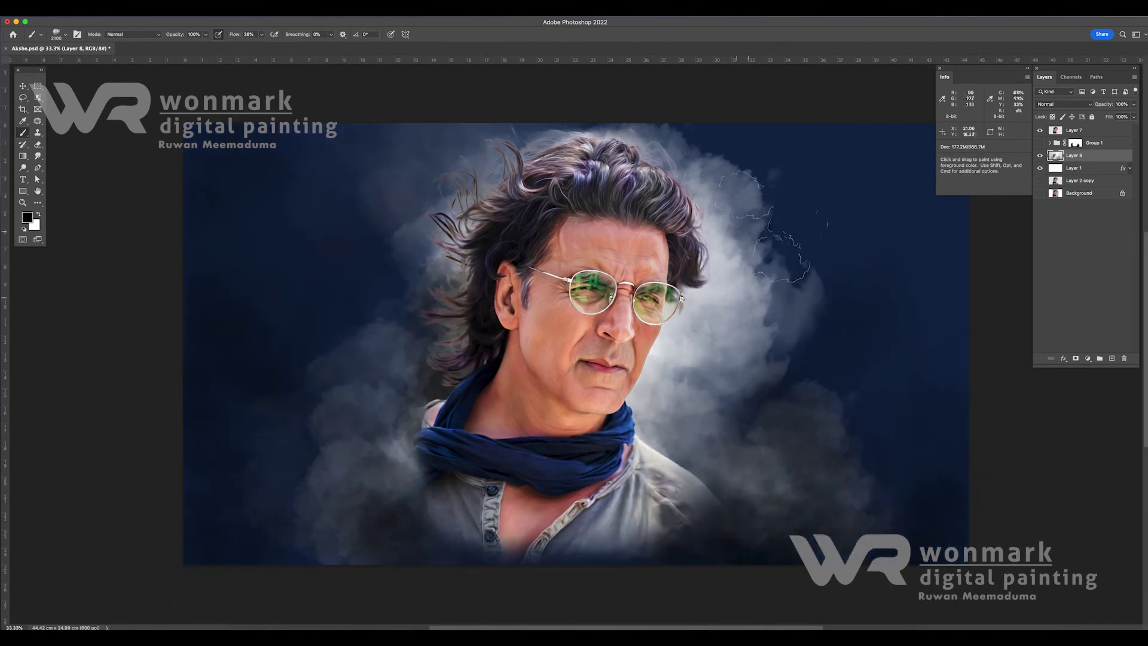
- Darken the smoke right of the head in navy and paint light smoke on the left
{"action": "key", "text": "x"}
{"action": "left_click", "coordinate": [923, 225], "text": "alt"}
{"action": "left_click_drag", "start_coordinate": [743, 166], "coordinate": [717, 358]}
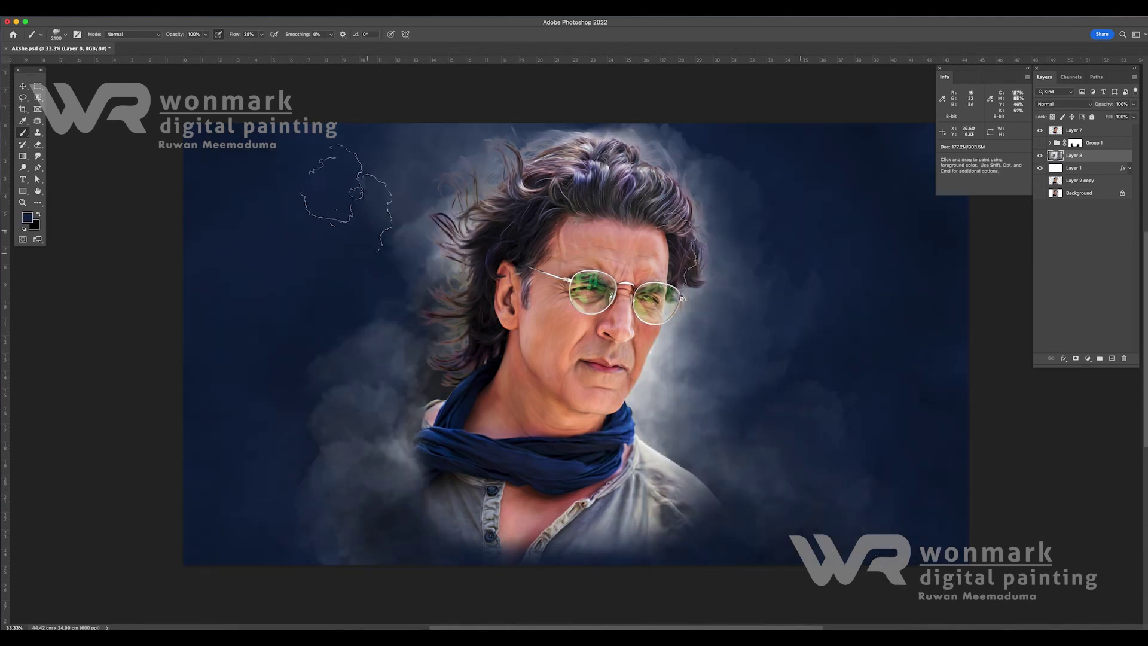
{"action": "key", "text": "x"}
{"action": "left_click_drag", "start_coordinate": [209, 358], "coordinate": [370, 179]}
{"action": "key", "text": "bracketleft"}
{"action": "key", "text": "bracketleft"}
{"action": "key", "text": "bracketleft"}
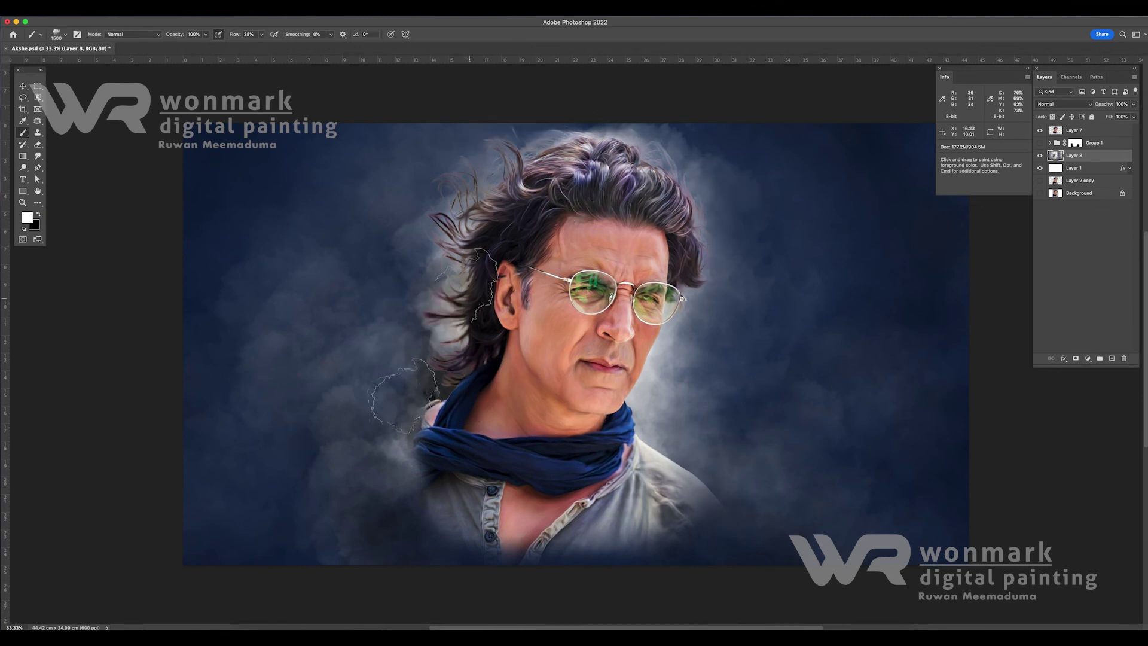
{"action": "left_click_drag", "start_coordinate": [397, 382], "coordinate": [452, 322]}
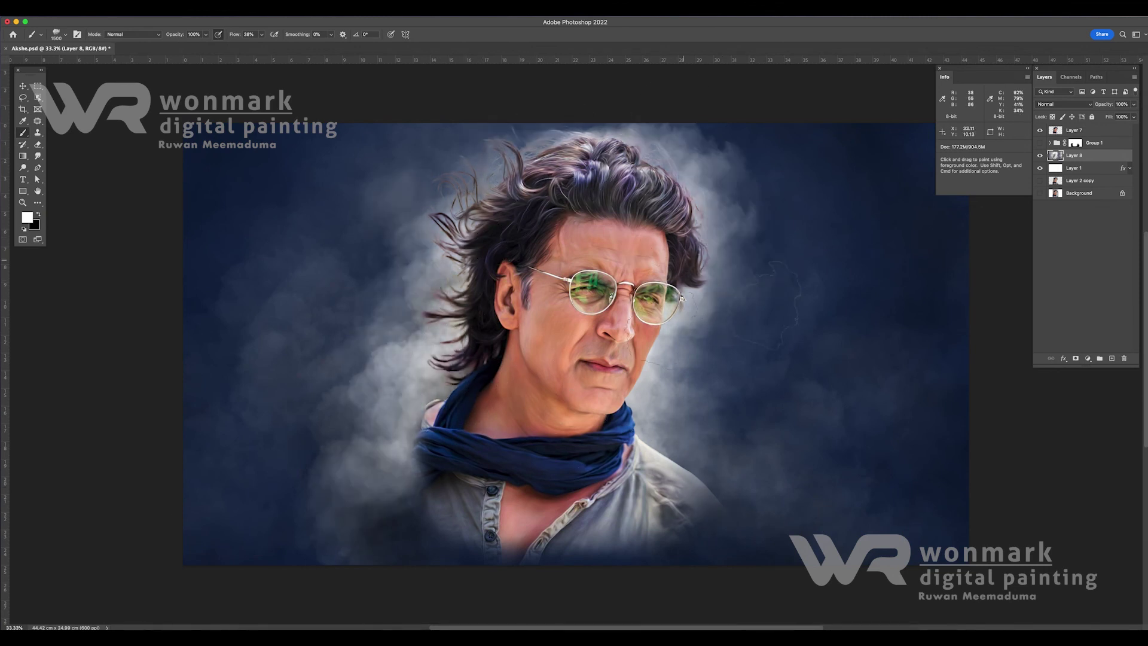
{"action": "key", "text": "ctrl+minus"}
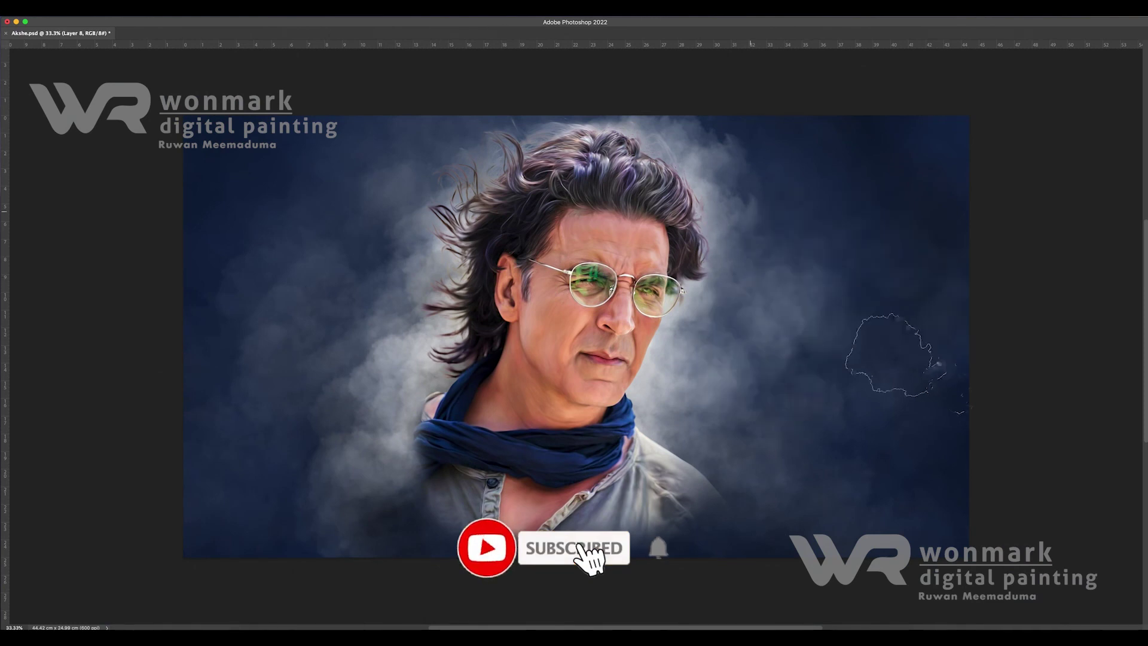